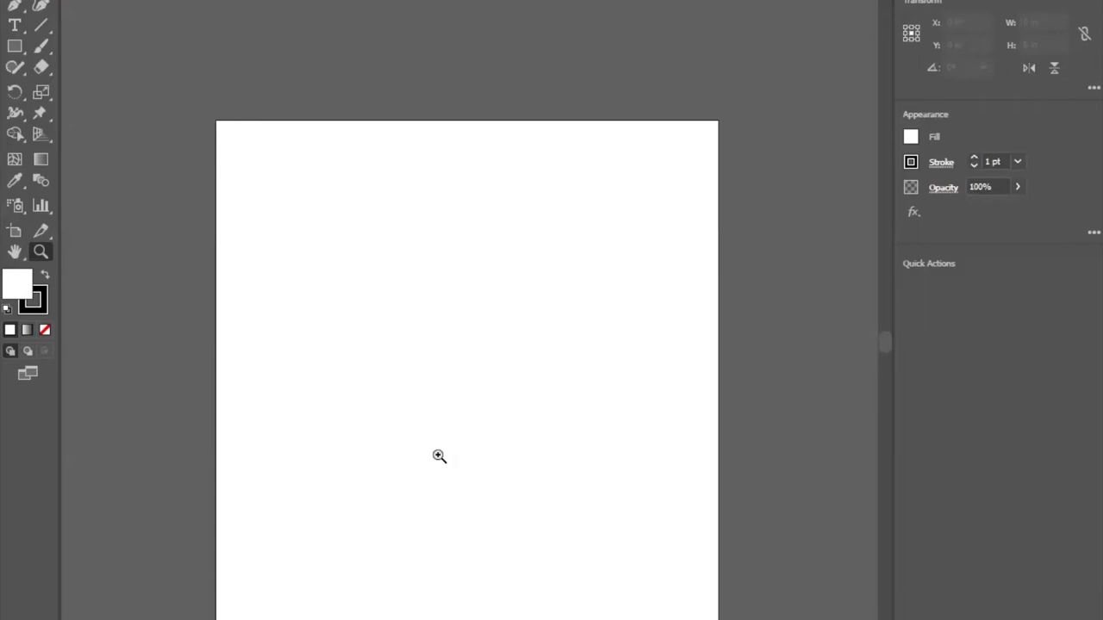
In Chrome, copy the wildflower silhouette image from the web page
left_click(438, 456)
left_click(637, 607)
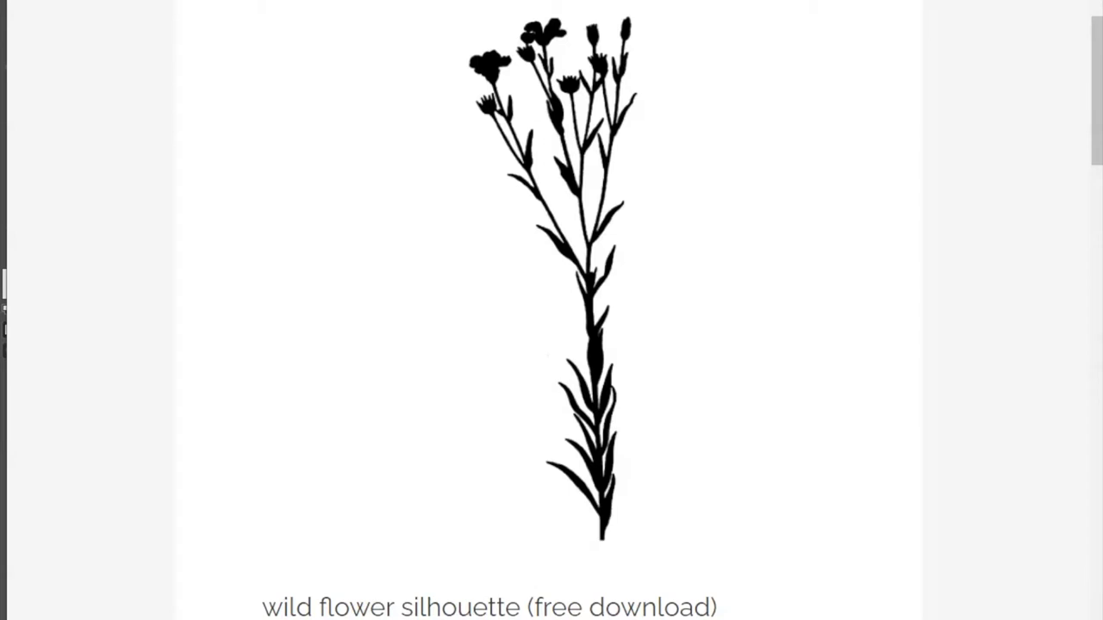
right_click(539, 98)
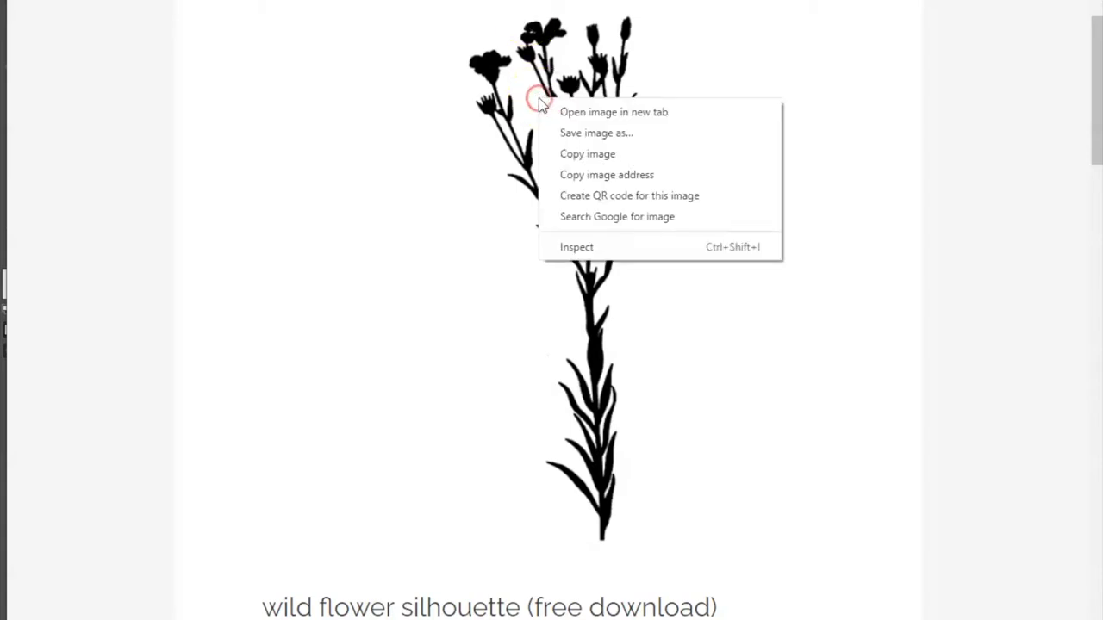
left_click(584, 154)
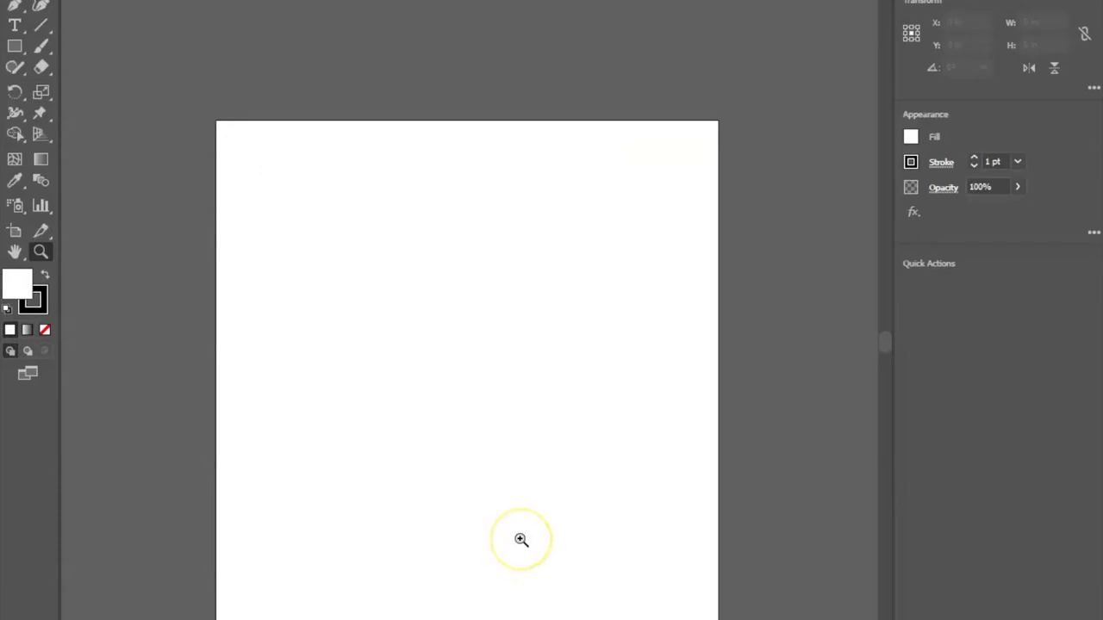
Zoom in and back out on the artboard, then paste the flower image at 8.333 × 8.333 in
right_click(523, 529)
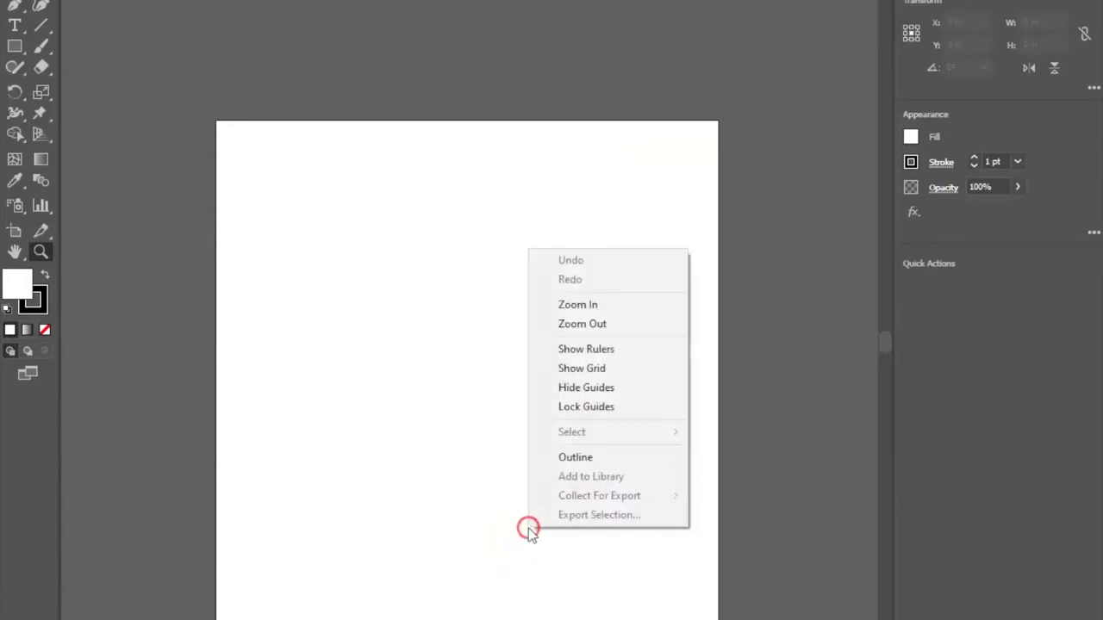
left_click(477, 446)
left_click(41, 251)
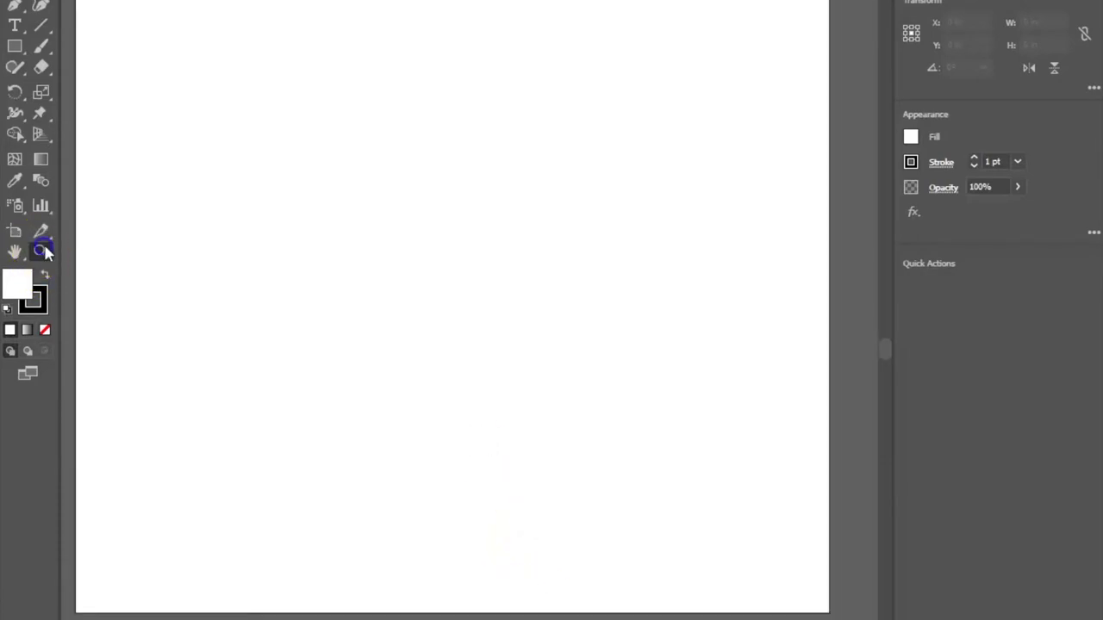
left_click(238, 308, "alt")
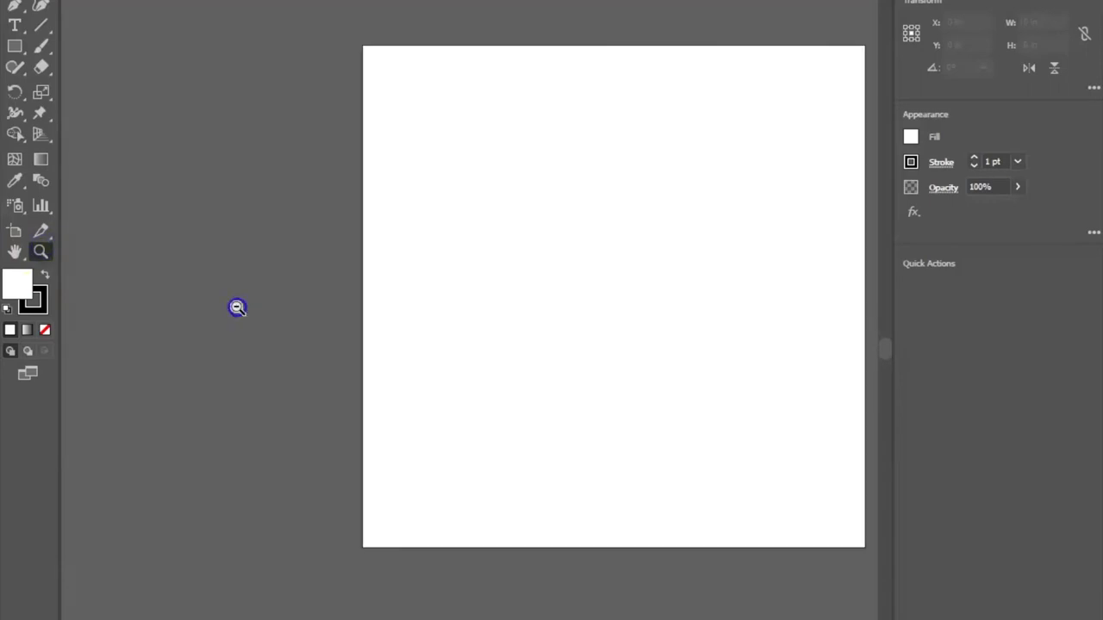
key("ctrl+v")
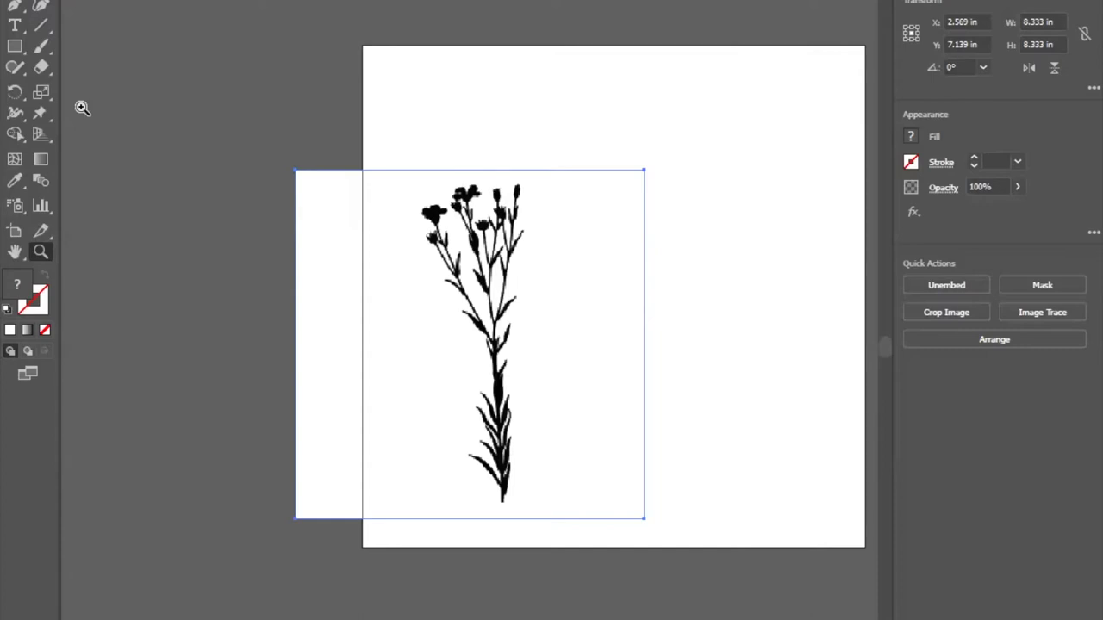
Image Trace the flower as Black and White Logo, then expand and ungroup it
left_click(153, 374)
key("v")
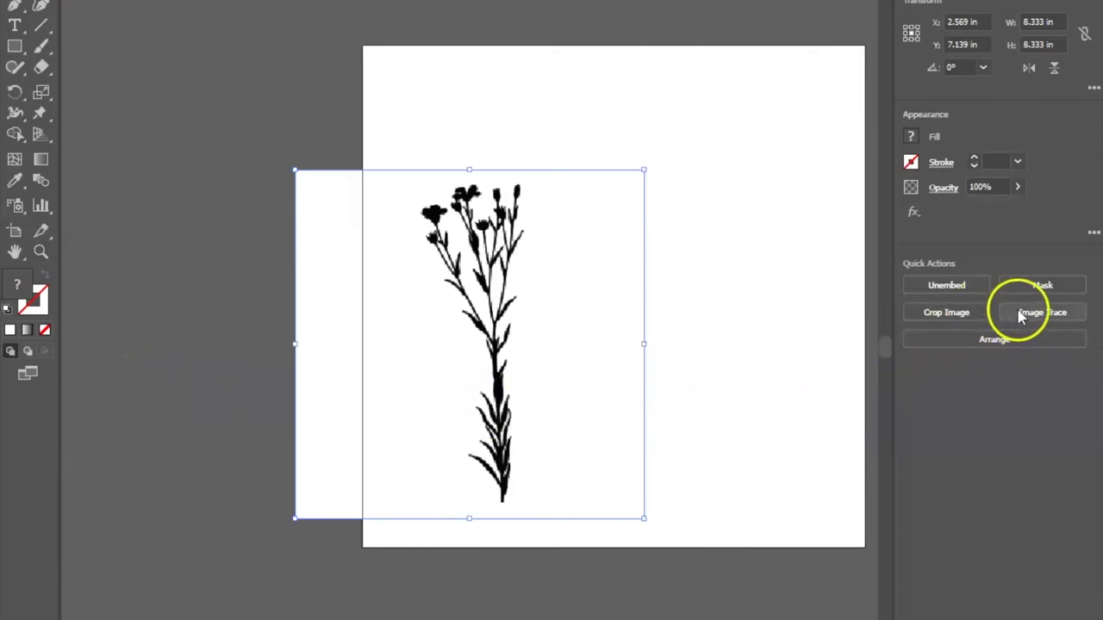
left_click(1020, 316)
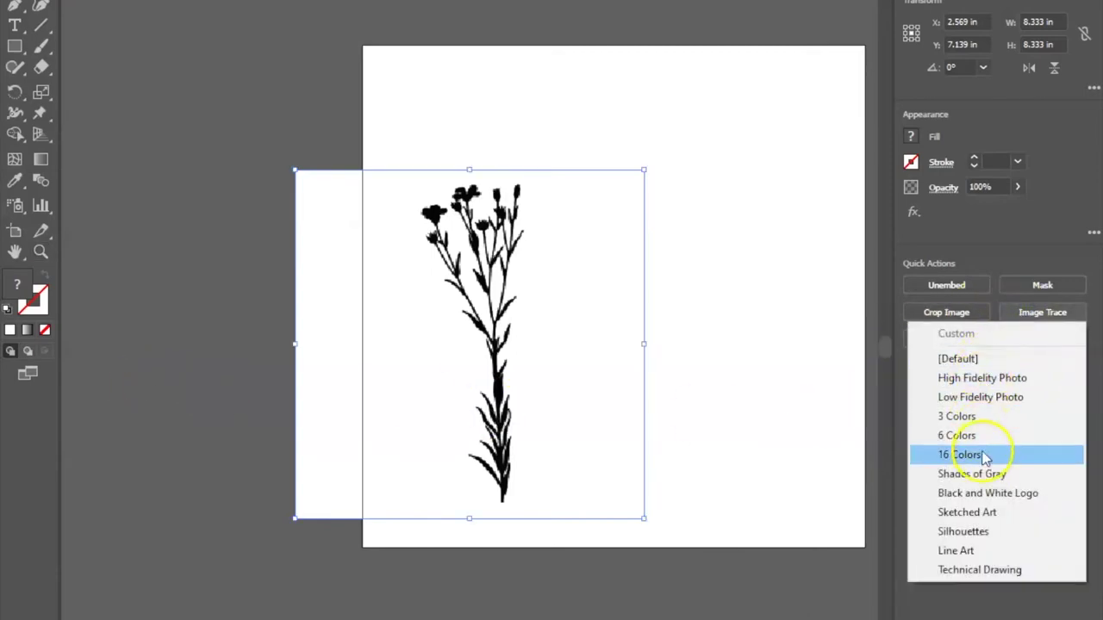
left_click(982, 497)
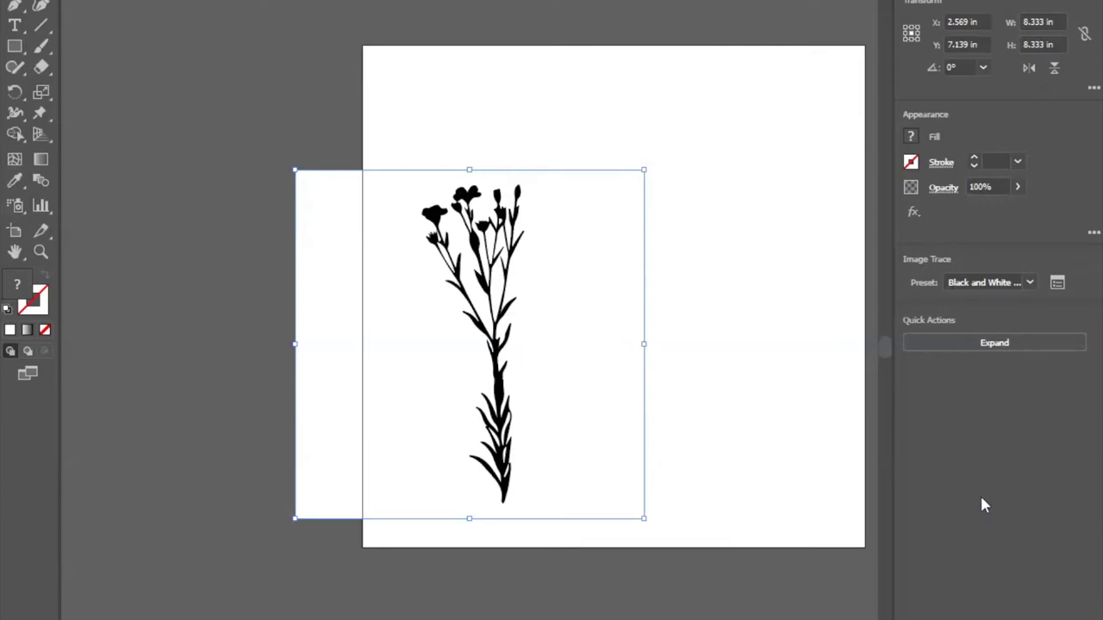
left_click(995, 342)
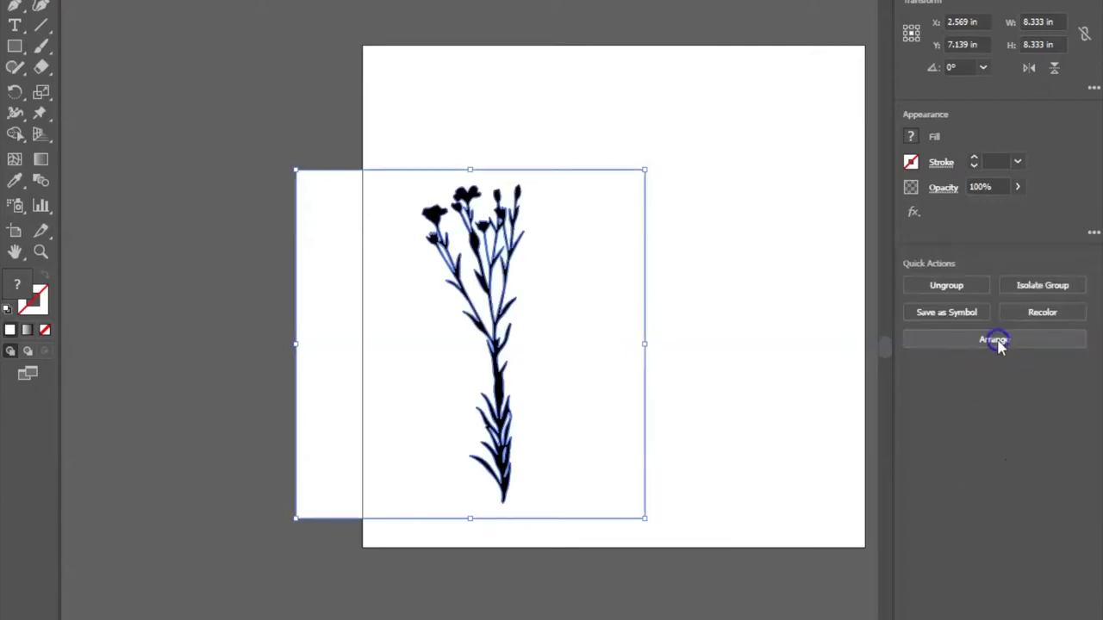
left_click(943, 288)
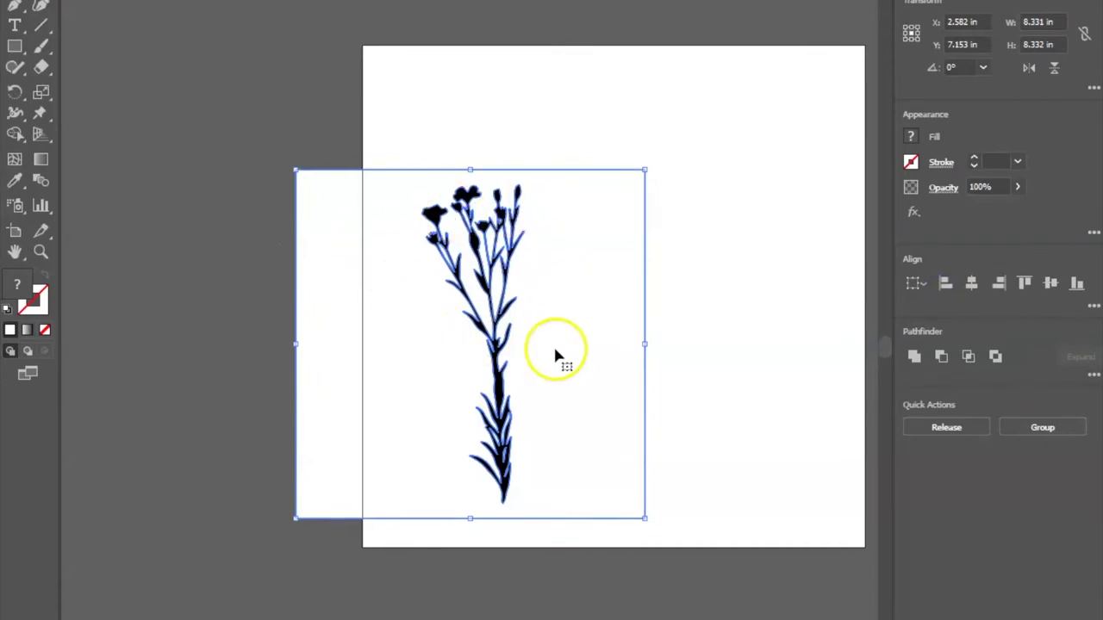
Delete the white background rectangle behind the traced flower
left_click(724, 398)
left_click(603, 370)
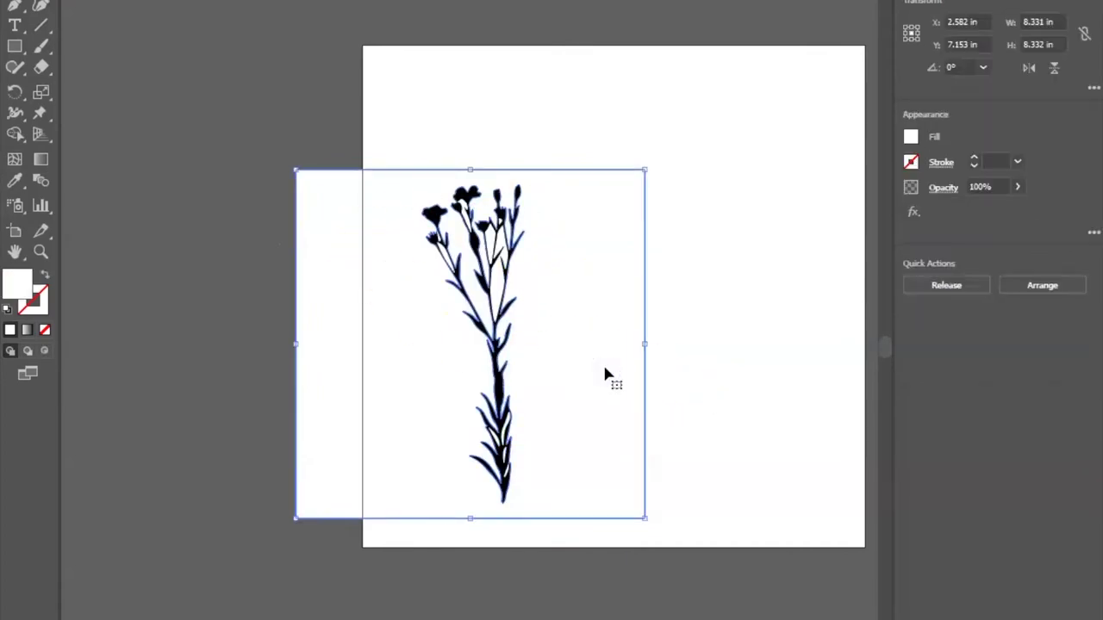
key("Delete")
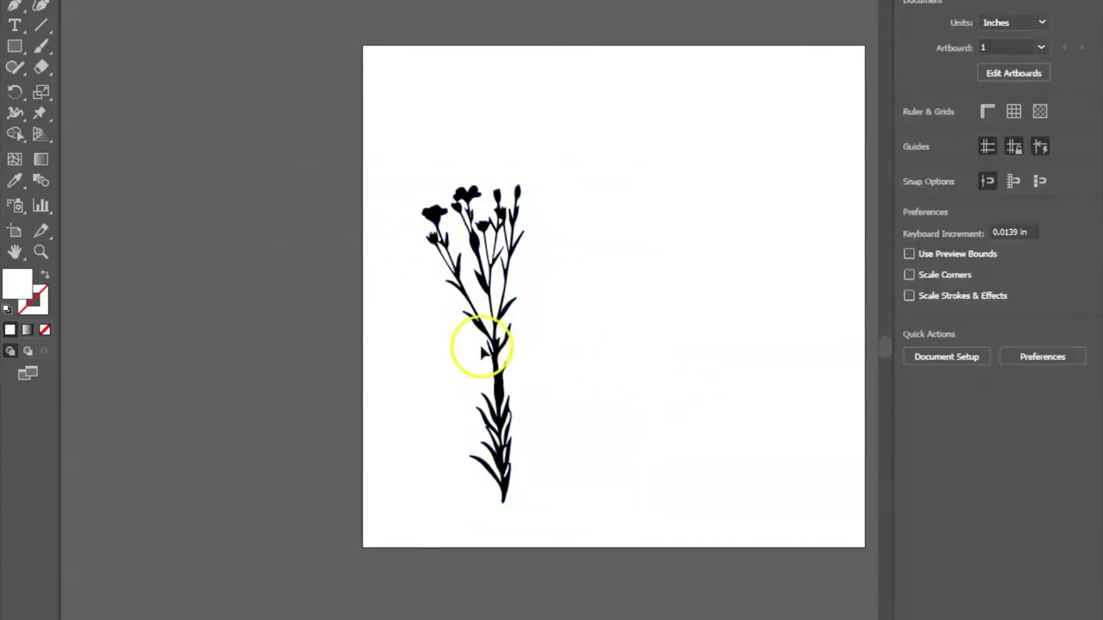
Select the whole 2.439 × 7.615 in plant and drag it up and left
left_click(465, 216)
left_click(492, 259)
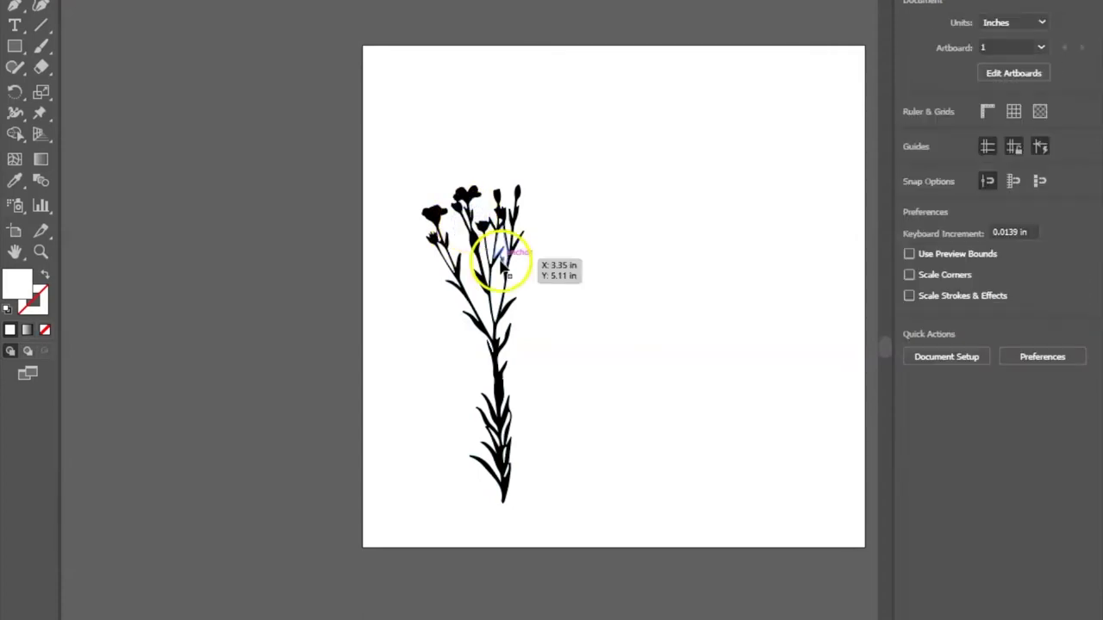
left_click(495, 245)
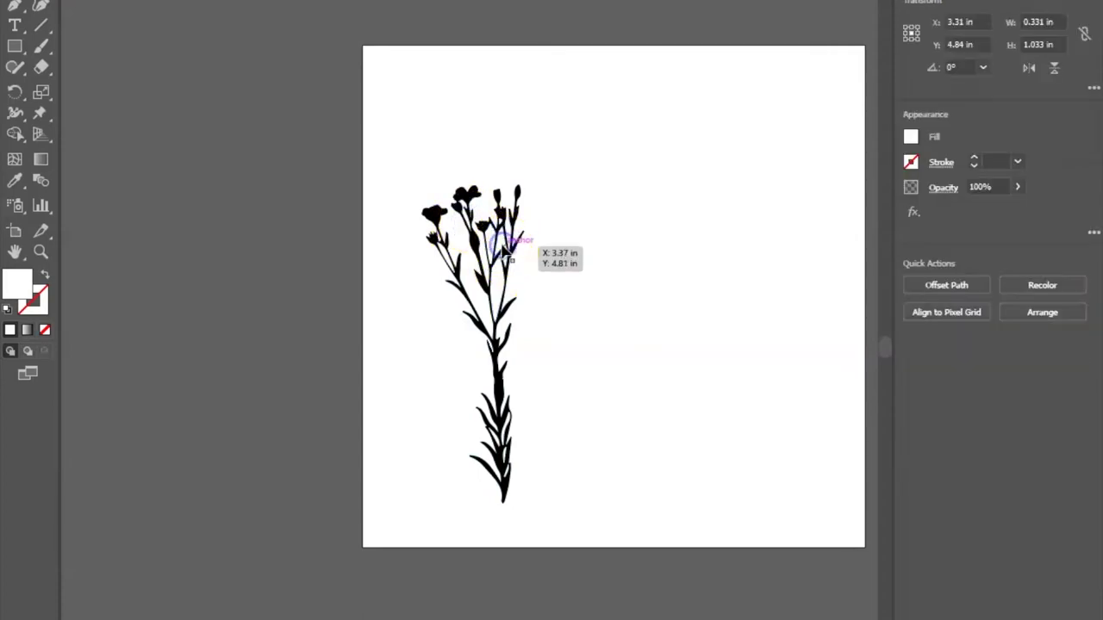
left_click(508, 295)
left_click(504, 293)
left_click(492, 345)
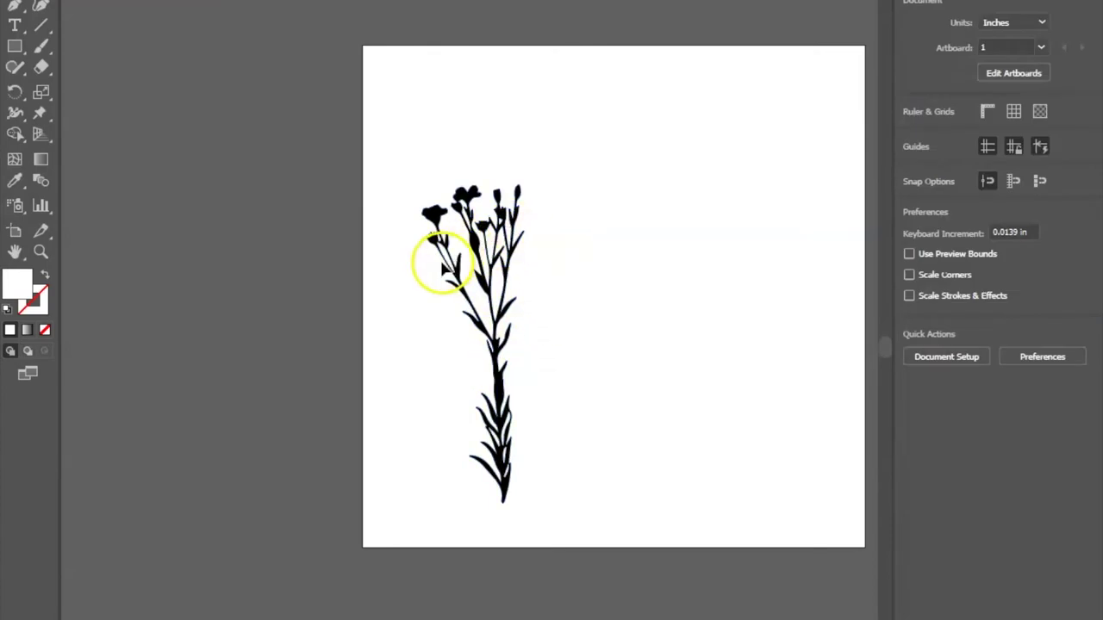
left_click(441, 249)
left_click(480, 362)
left_click_drag(505, 372, 484, 310)
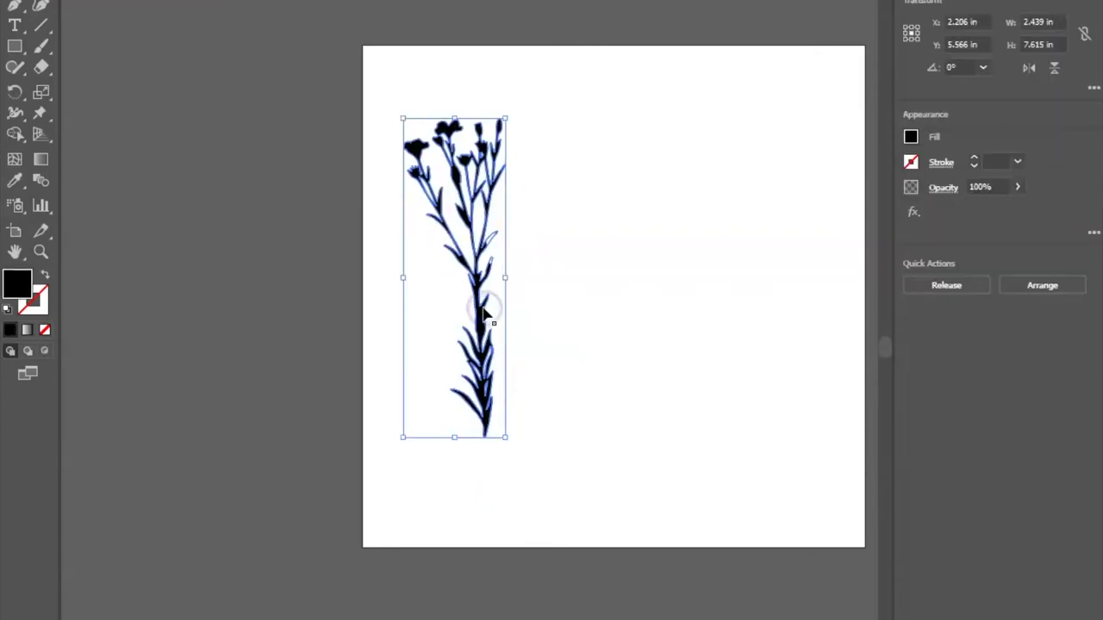
Move the plant toward the centre and delete the stray white shape left behind
left_click(552, 257)
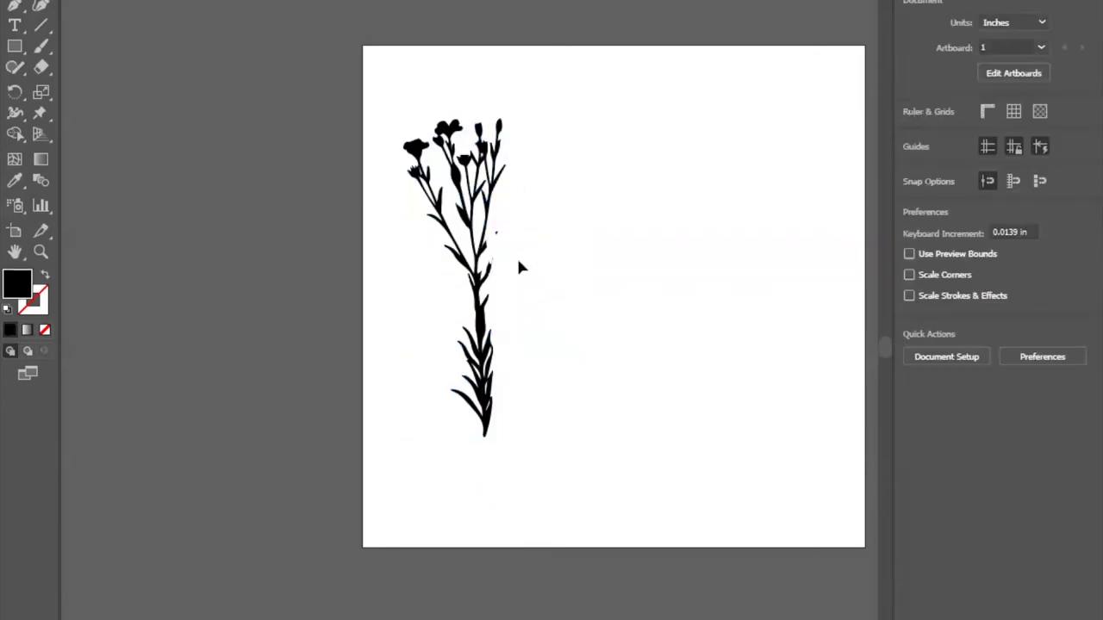
left_click_drag(479, 244, 630, 248)
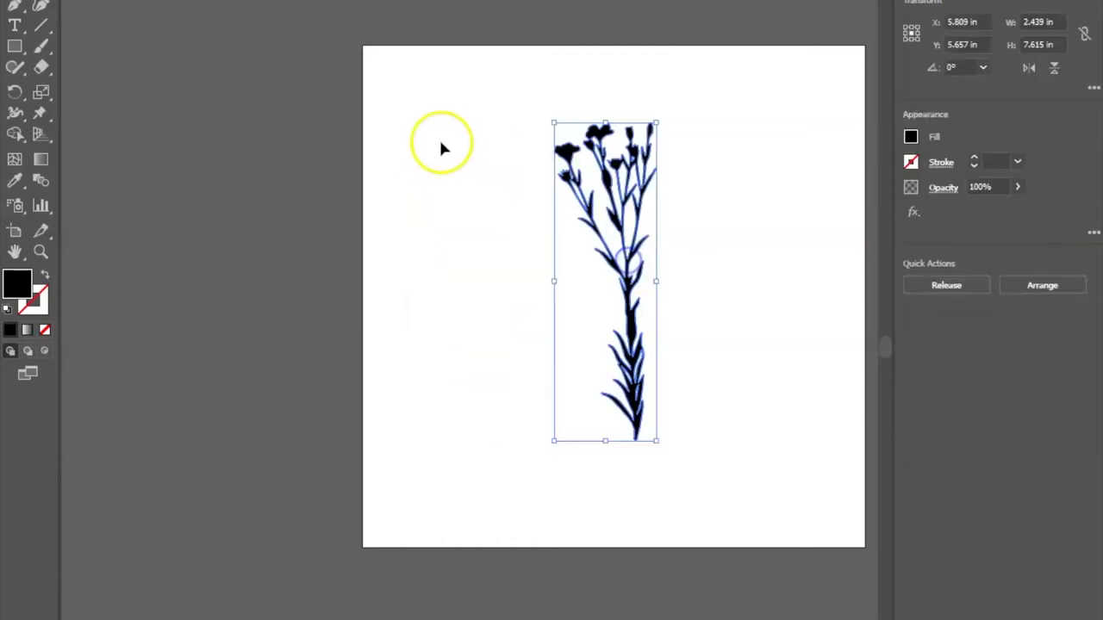
left_click_drag(426, 111, 499, 377)
key("Delete")
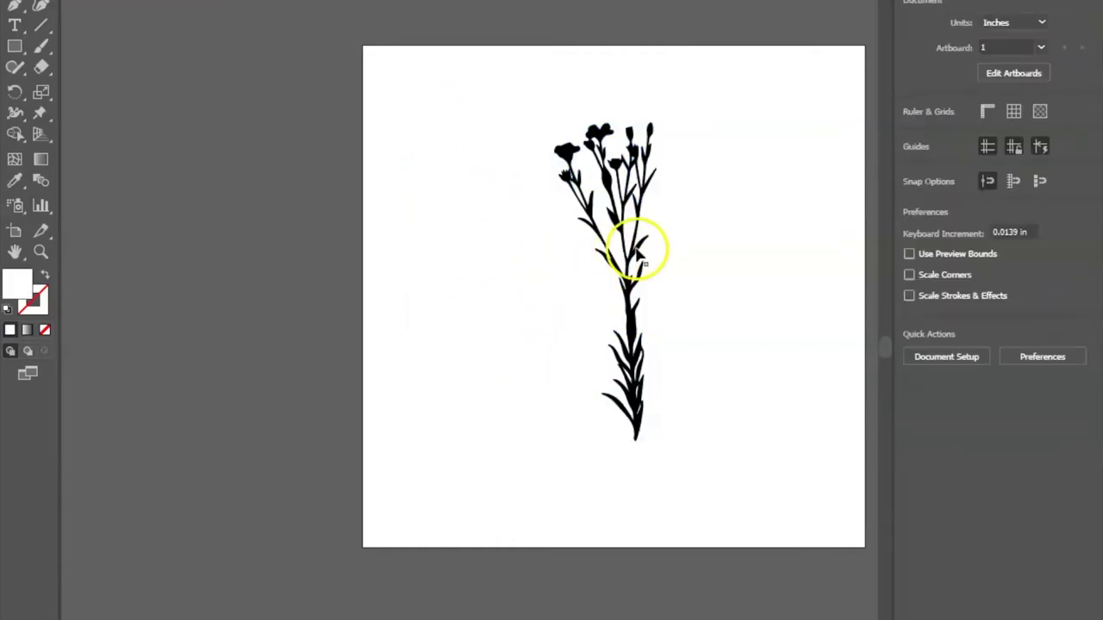
Give the flower no fill and a 0.5 pt black stroke, then move it to the left edge
left_click(636, 291)
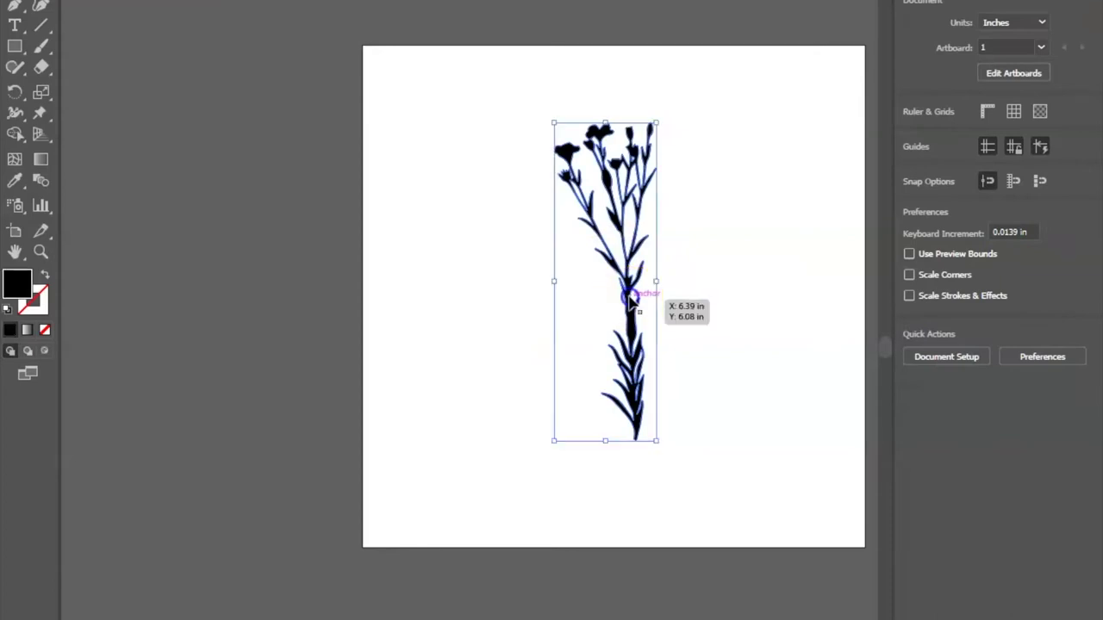
left_click(925, 140)
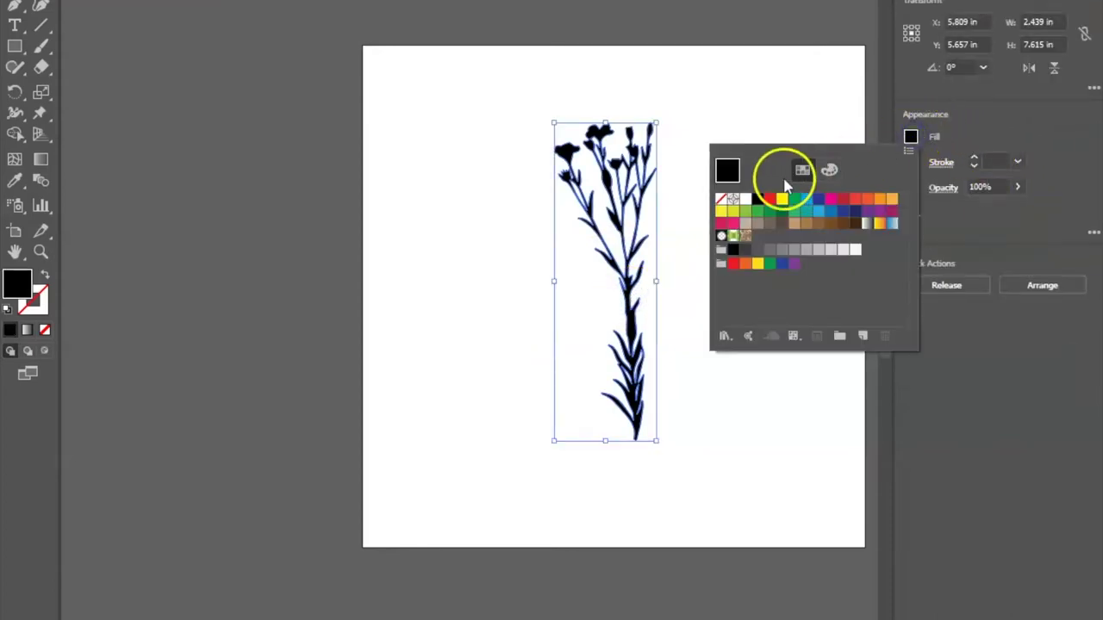
left_click(721, 201)
left_click(911, 162)
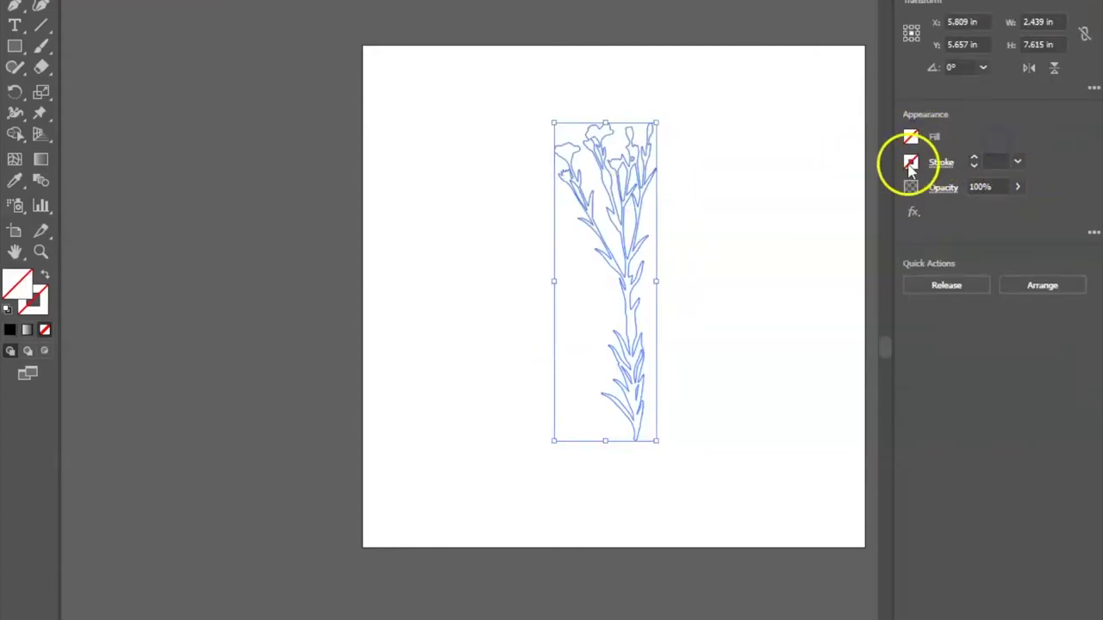
left_click(911, 162)
left_click(768, 224)
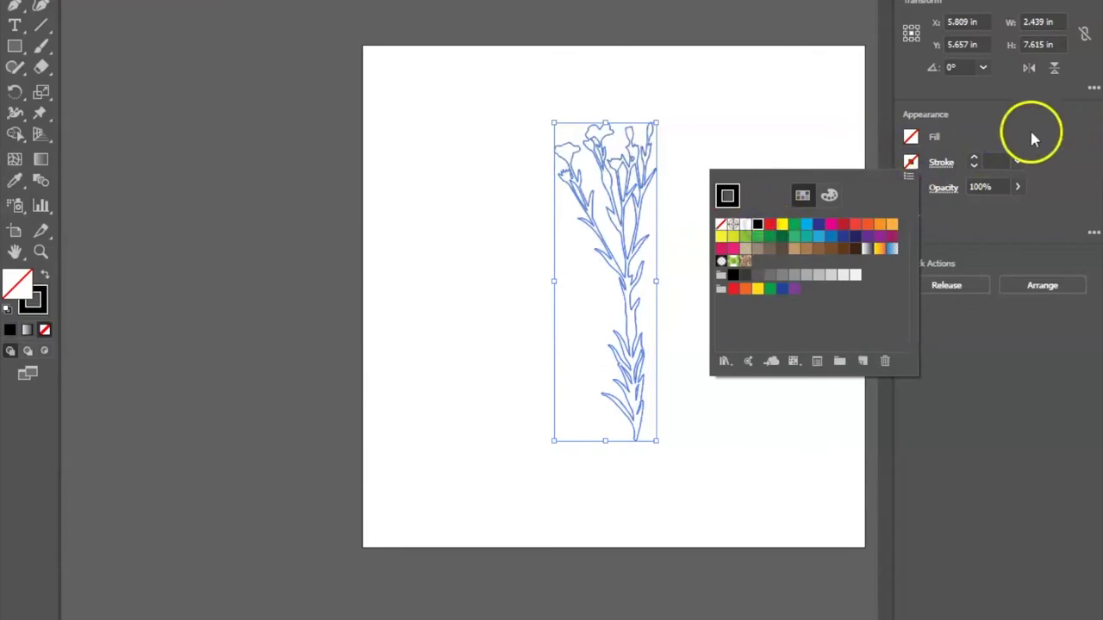
left_click(1030, 131)
left_click(976, 168)
left_click(976, 168)
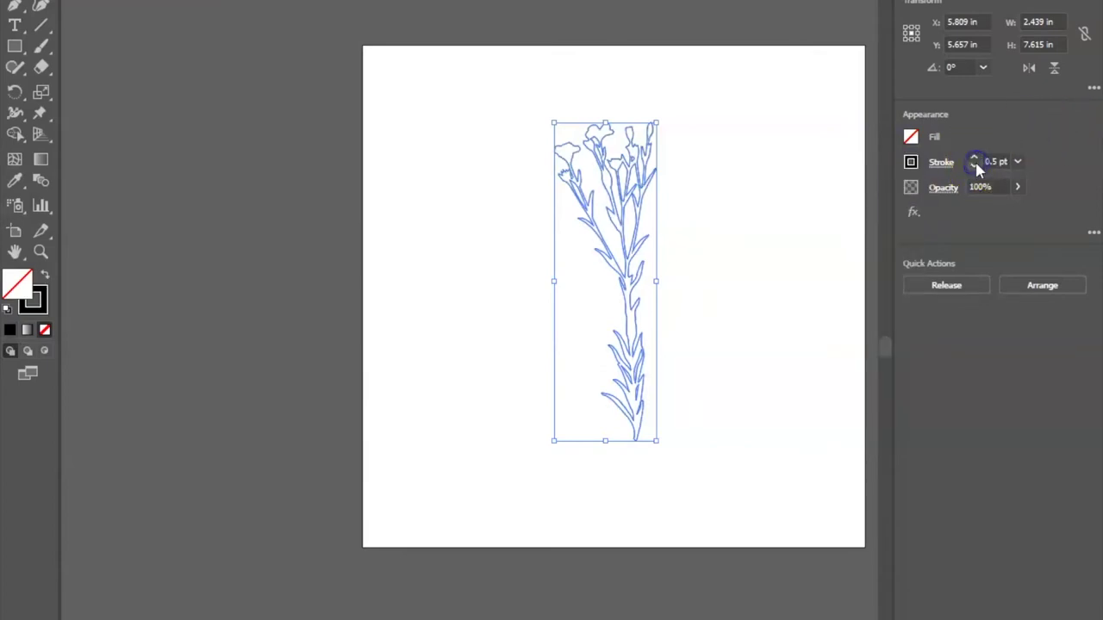
left_click(652, 166)
left_click_drag(642, 186, 475, 164)
Enlarge the flower outline to 2.734 × 8.536 in
left_click(492, 419)
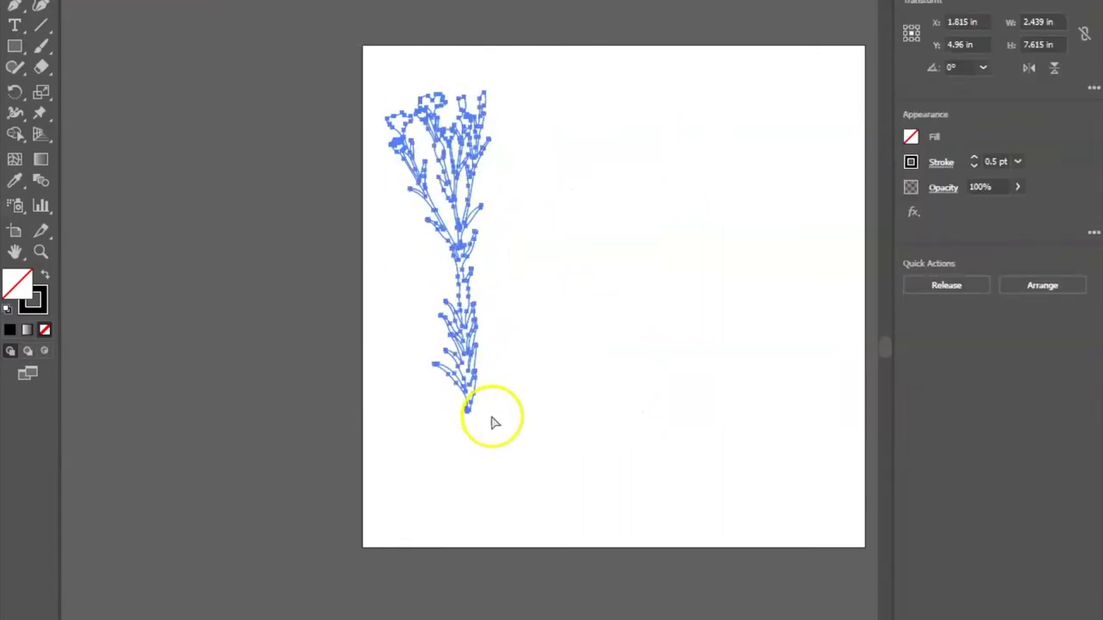
left_click(463, 389)
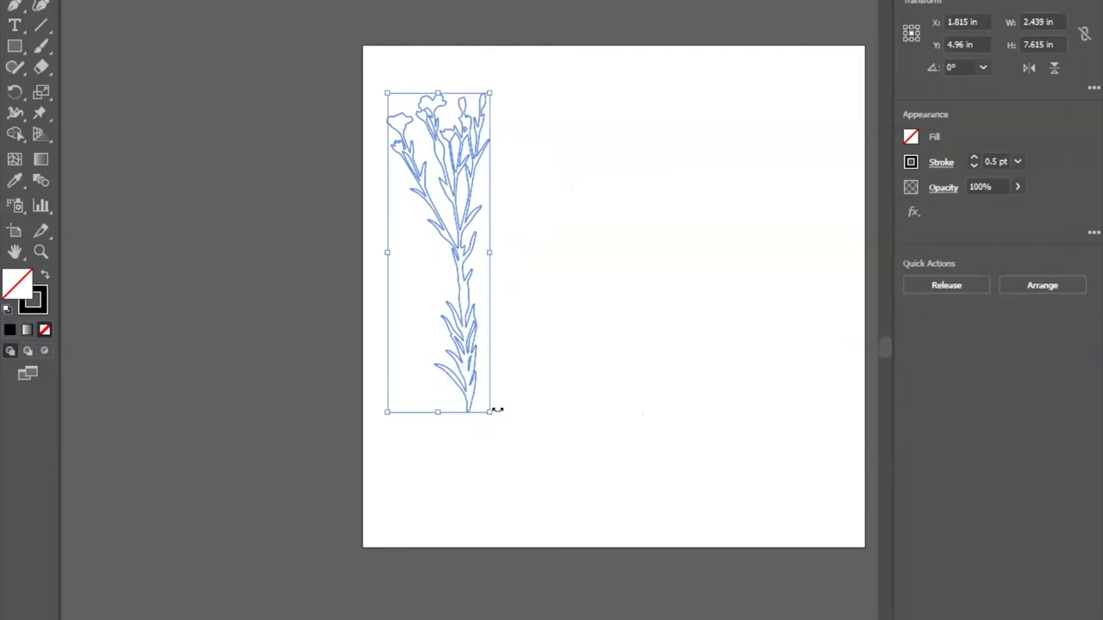
left_click_drag(494, 411, 512, 446)
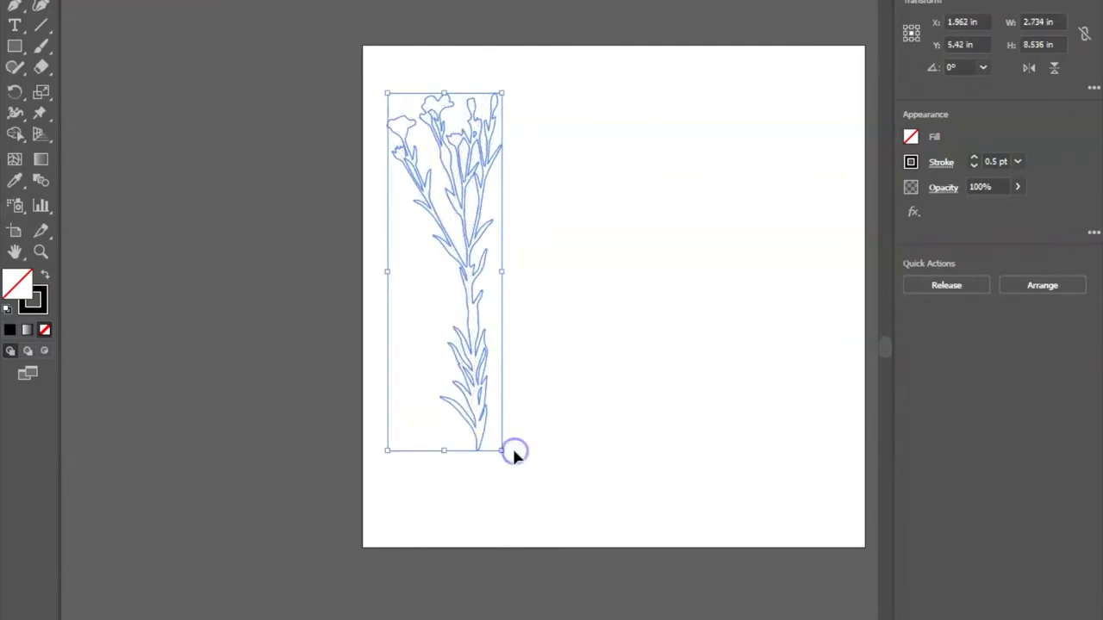
Place flower copies at the centre and right of the artboard in a row
key("a")
key("v")
left_click_drag(504, 390, 620, 326)
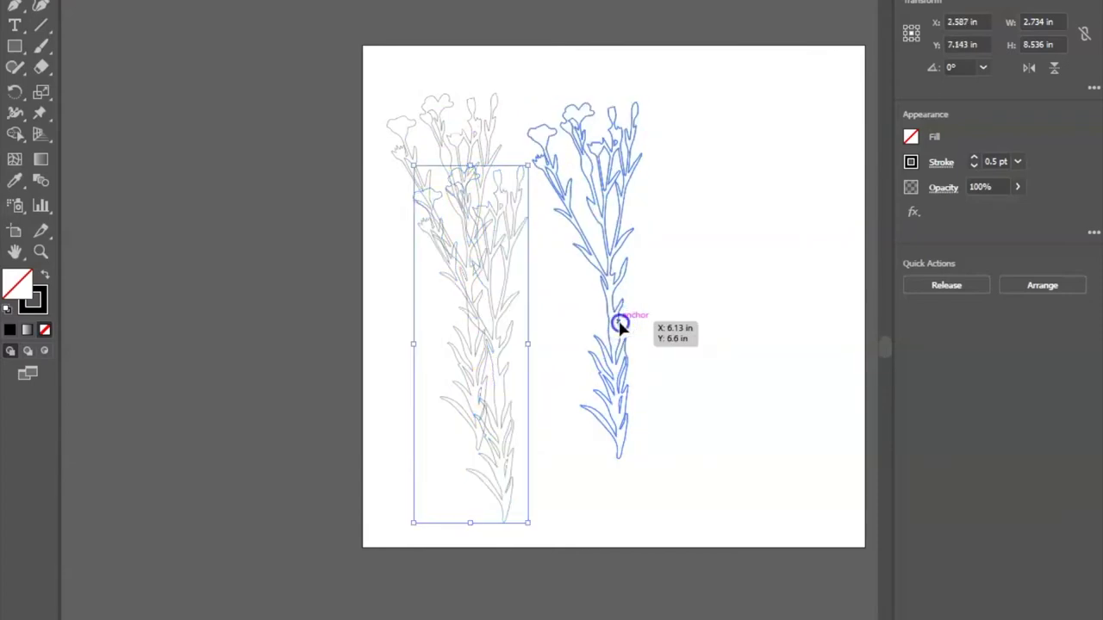
left_click_drag(507, 339, 773, 287)
left_click(655, 325)
left_click_drag(626, 345, 626, 333)
left_click(753, 320)
left_click_drag(768, 315, 763, 313)
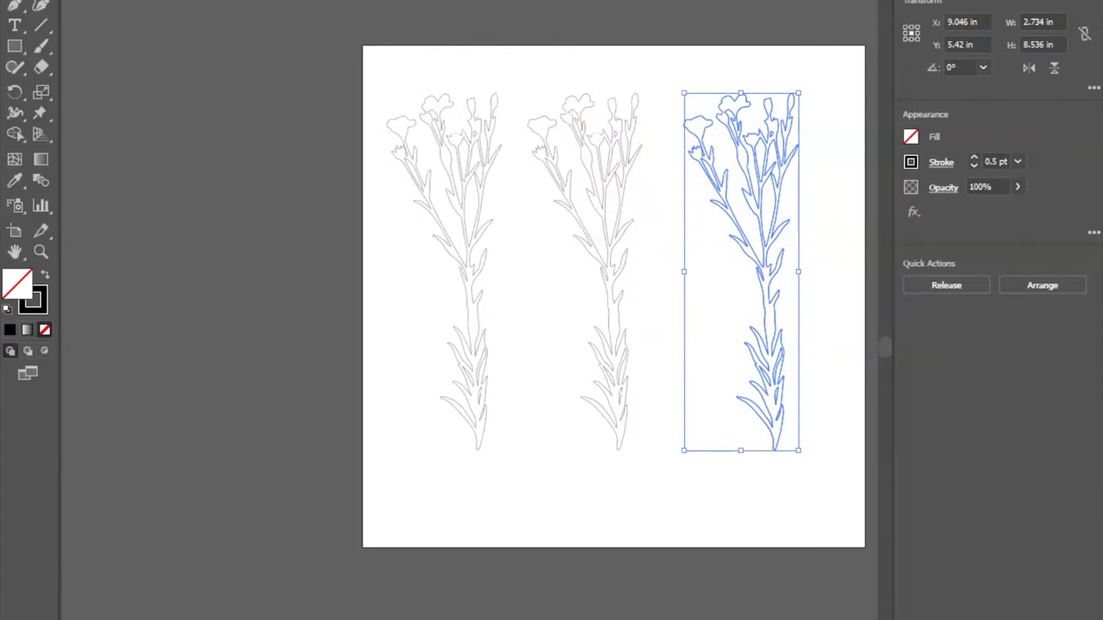
Reflect the right flower across the vertical axis and even out the three flowers' spacing
left_click(116, 0)
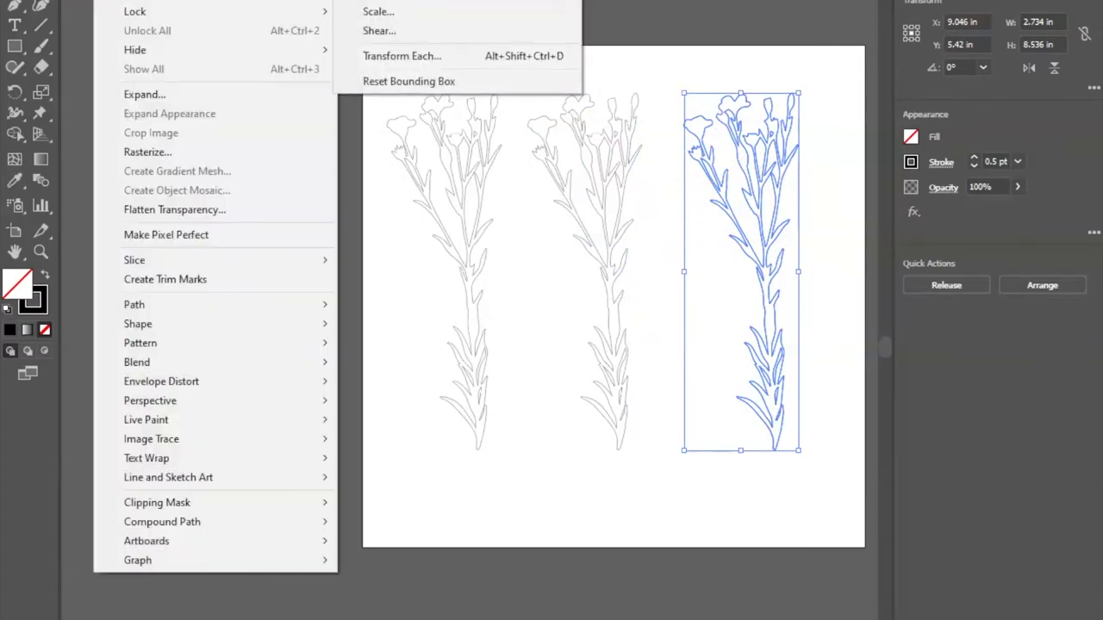
left_click(401, 1)
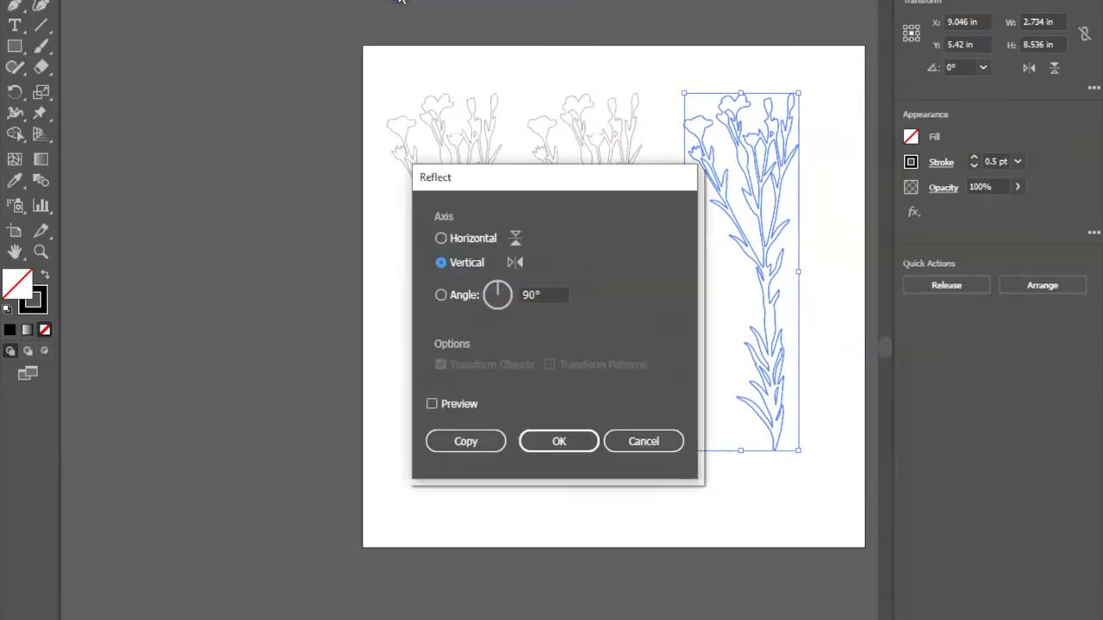
left_click(580, 453)
left_click_drag(709, 385, 711, 403)
left_click_drag(591, 357, 611, 362)
left_click_drag(488, 351, 477, 380)
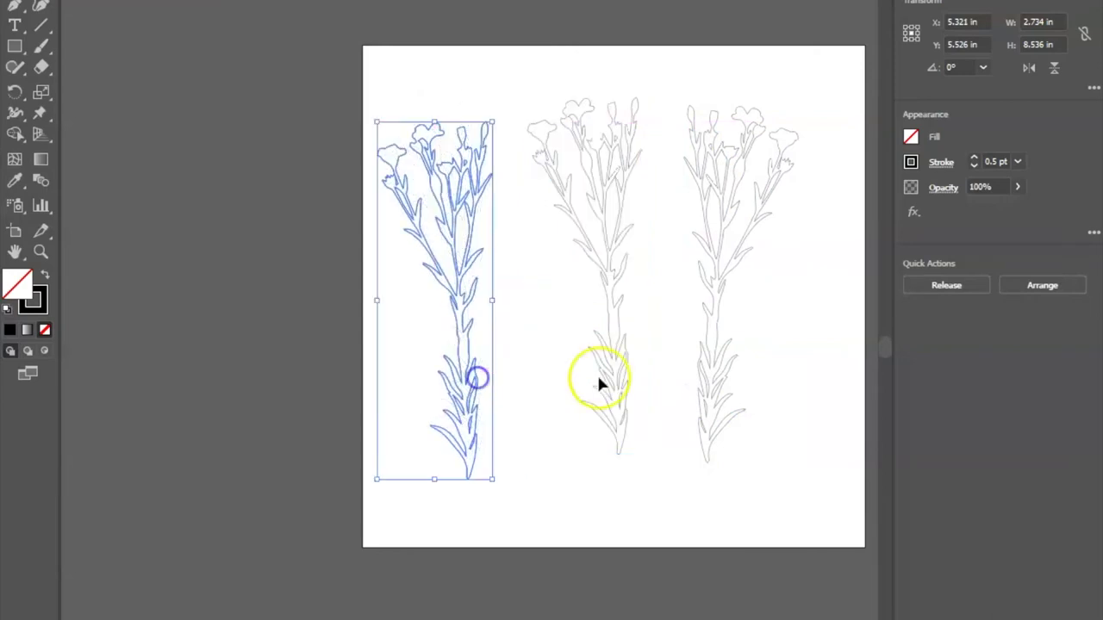
left_click_drag(598, 379, 612, 381)
left_click_drag(721, 388, 728, 398)
Save the artwork as an Adobe PDF file named 'wildflower3'
key("alt+f")
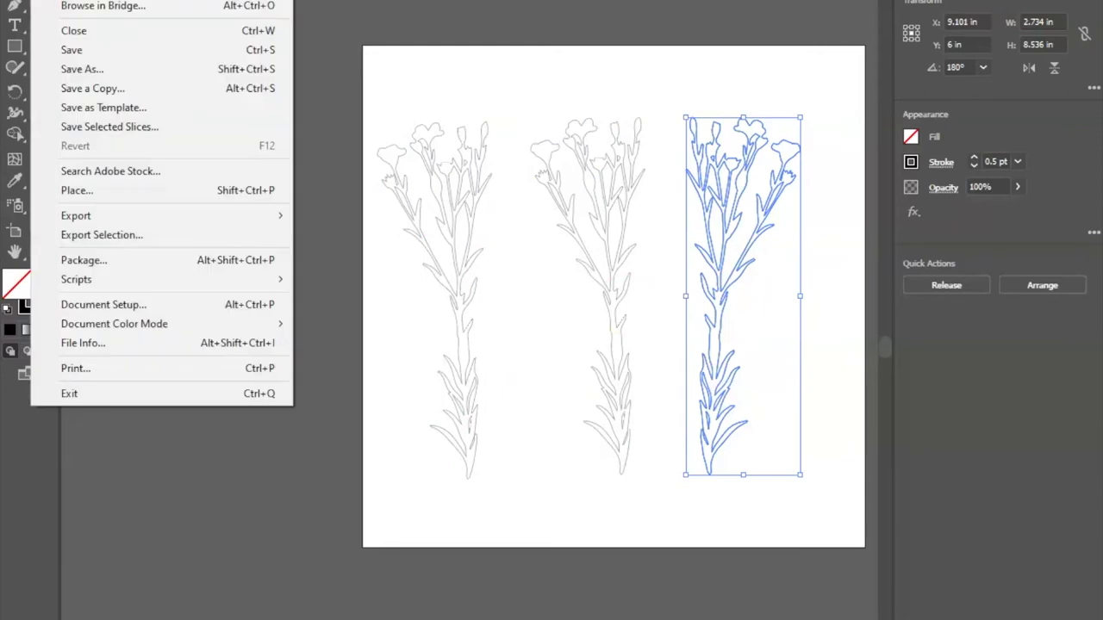
left_click(77, 71)
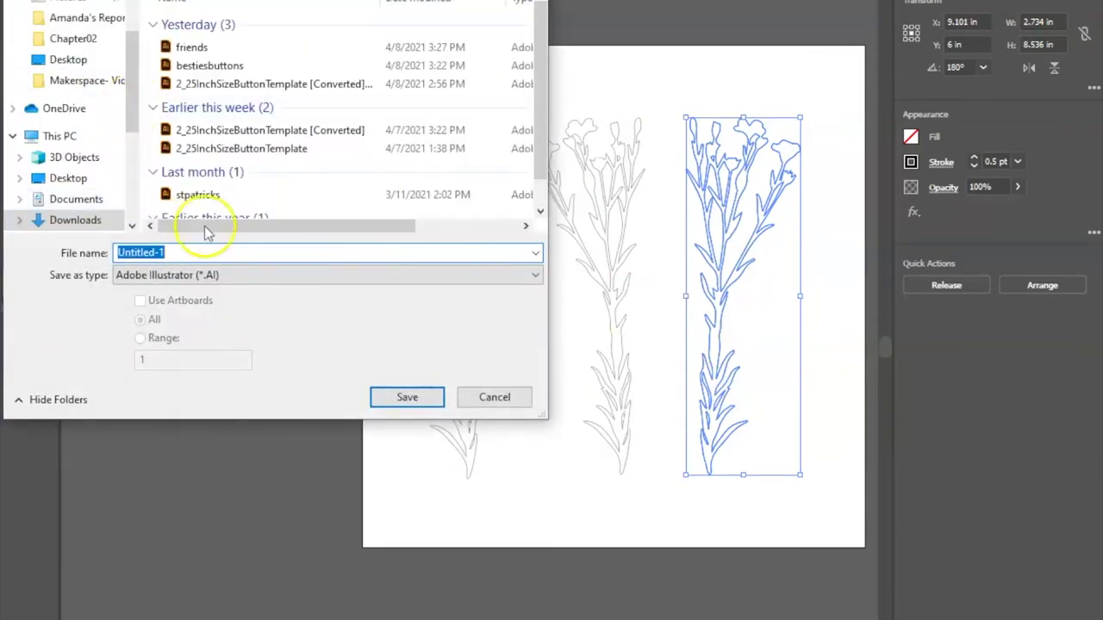
left_click(181, 277)
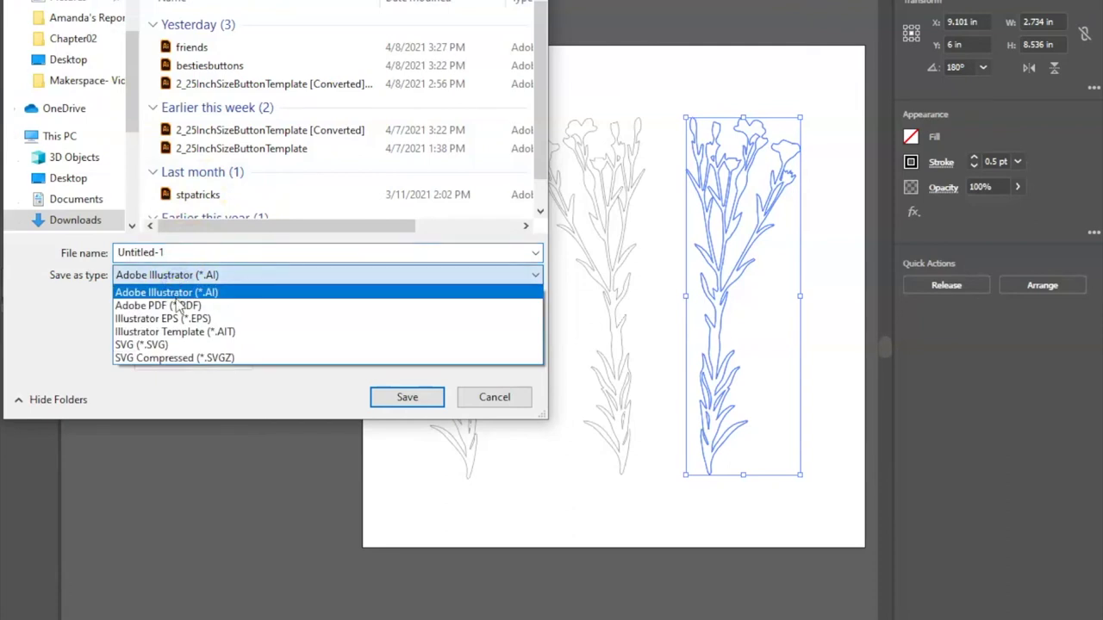
left_click(179, 307)
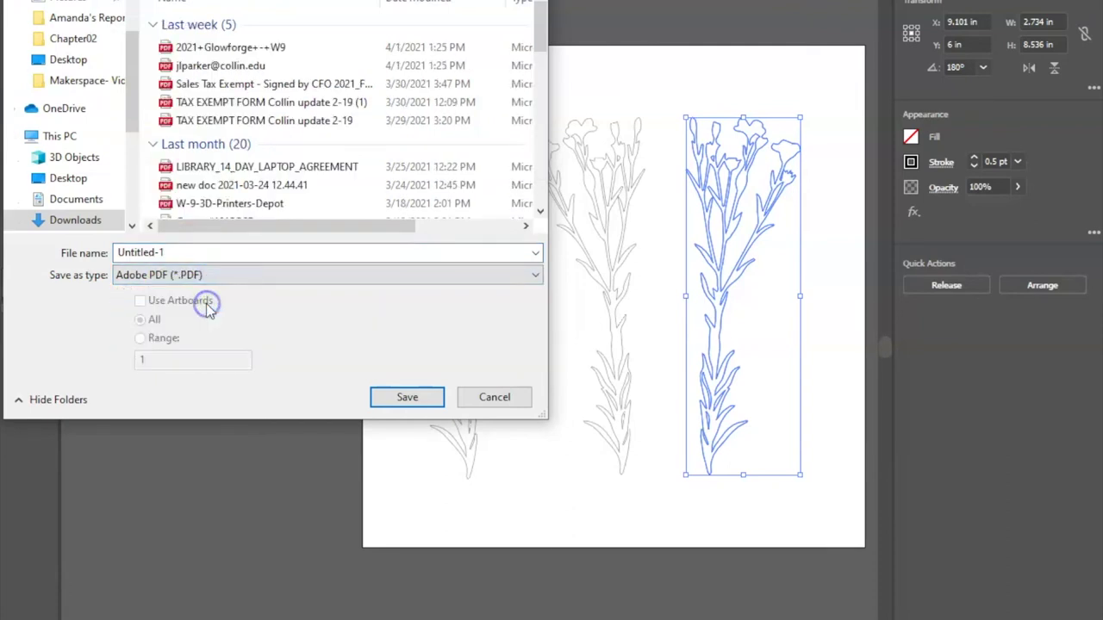
left_click_drag(183, 252, 118, 251)
type("w")
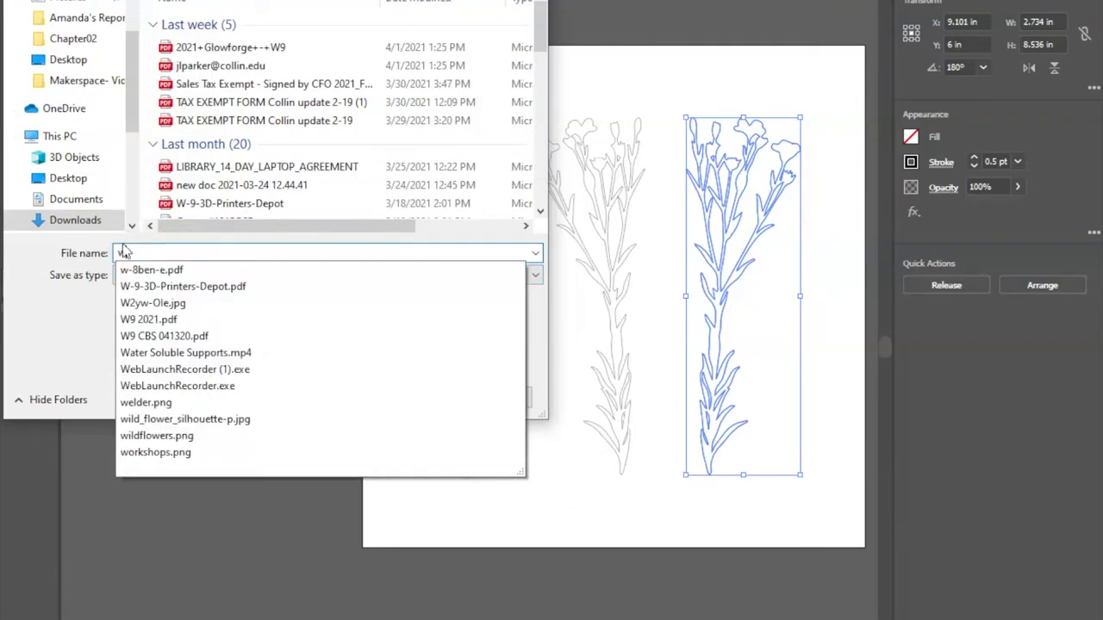
type("ildflower3")
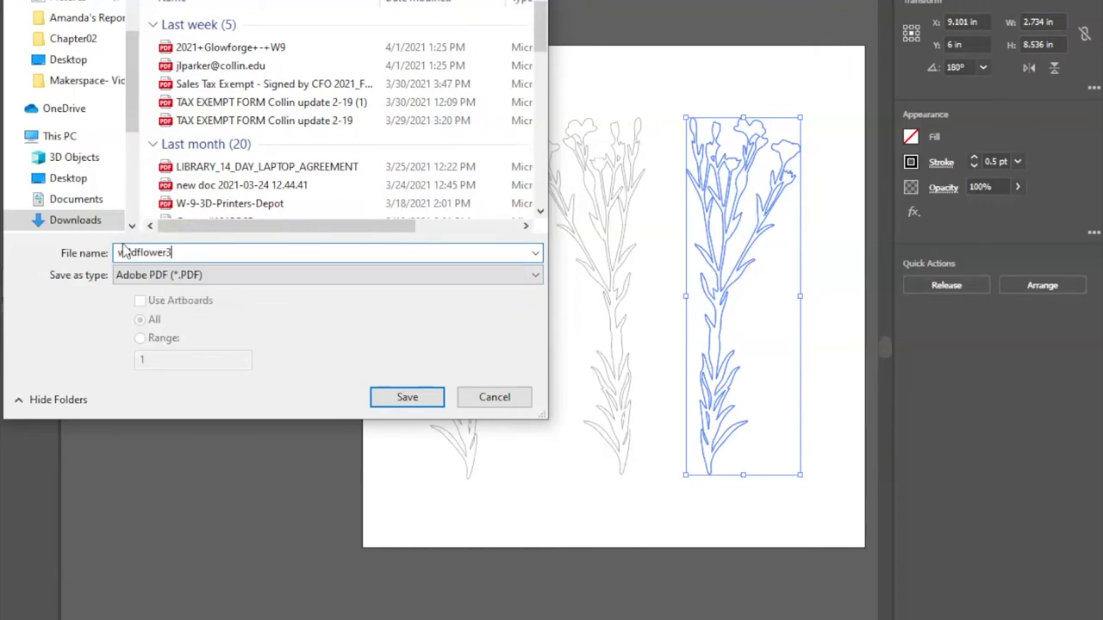
left_click(417, 400)
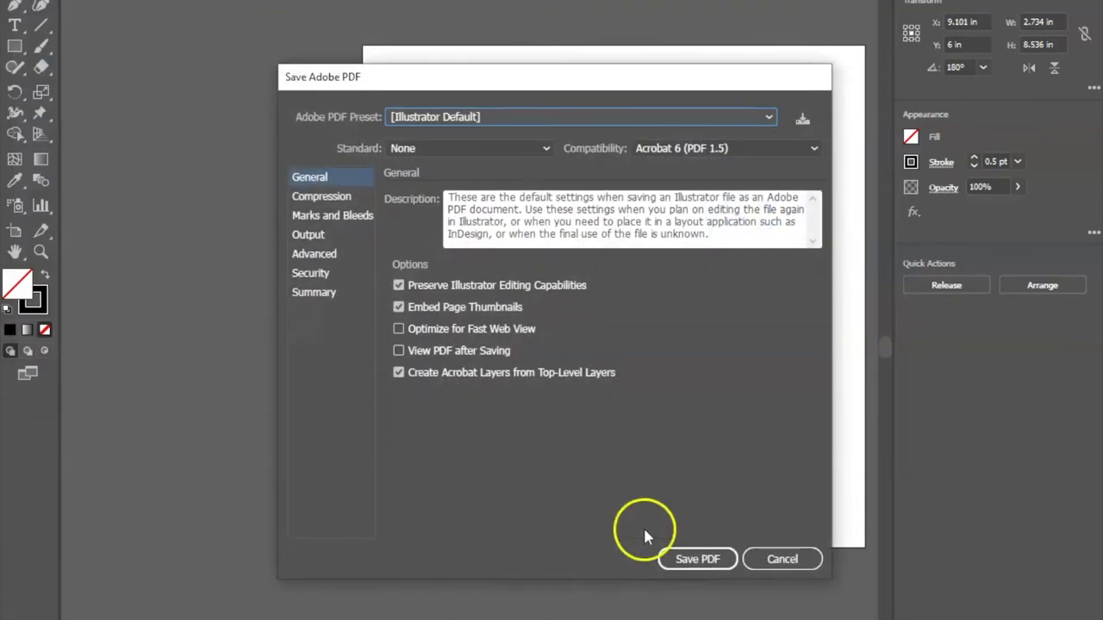
Confirm the Save Adobe PDF settings to finish writing wildflower3
left_click(689, 558)
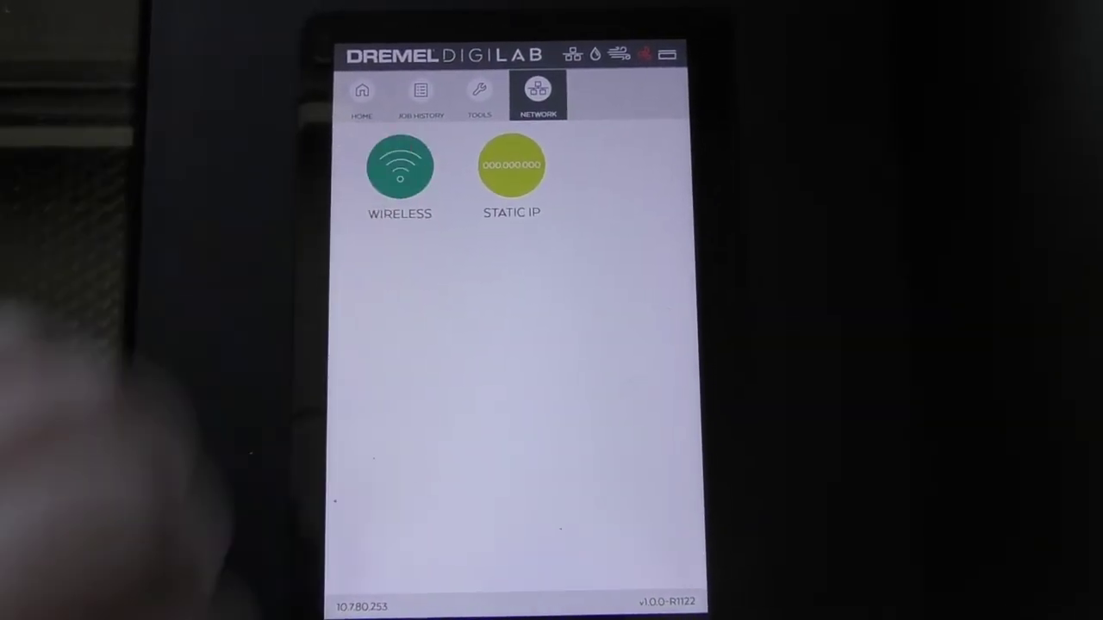
Connect the cutter to the COUGARWIFI wireless network on the touchscreen
left_click(400, 166)
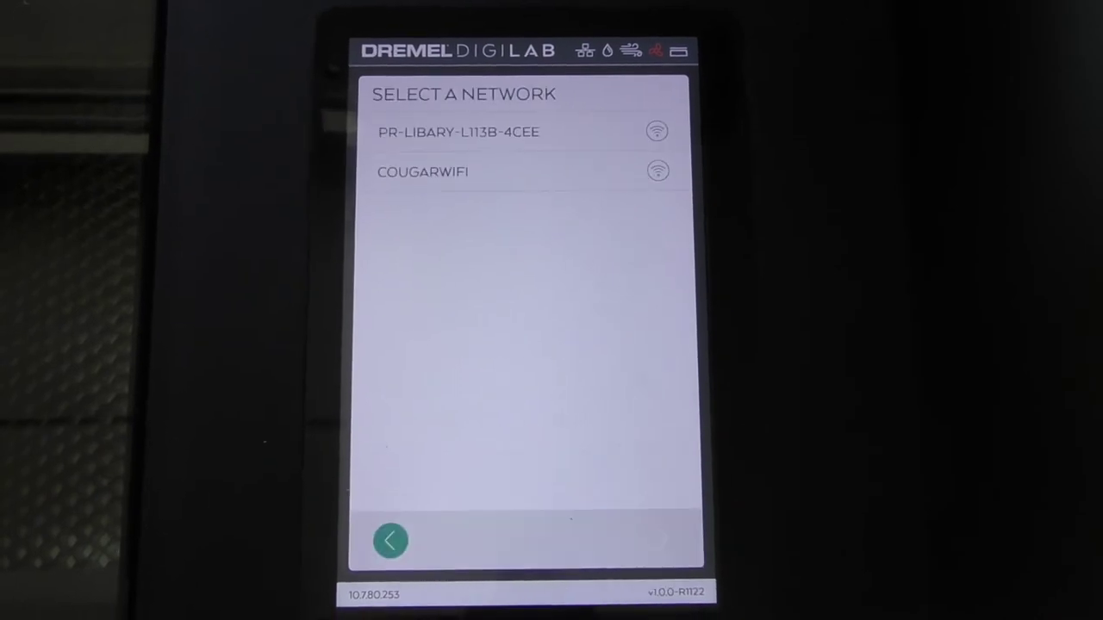
left_click(401, 171)
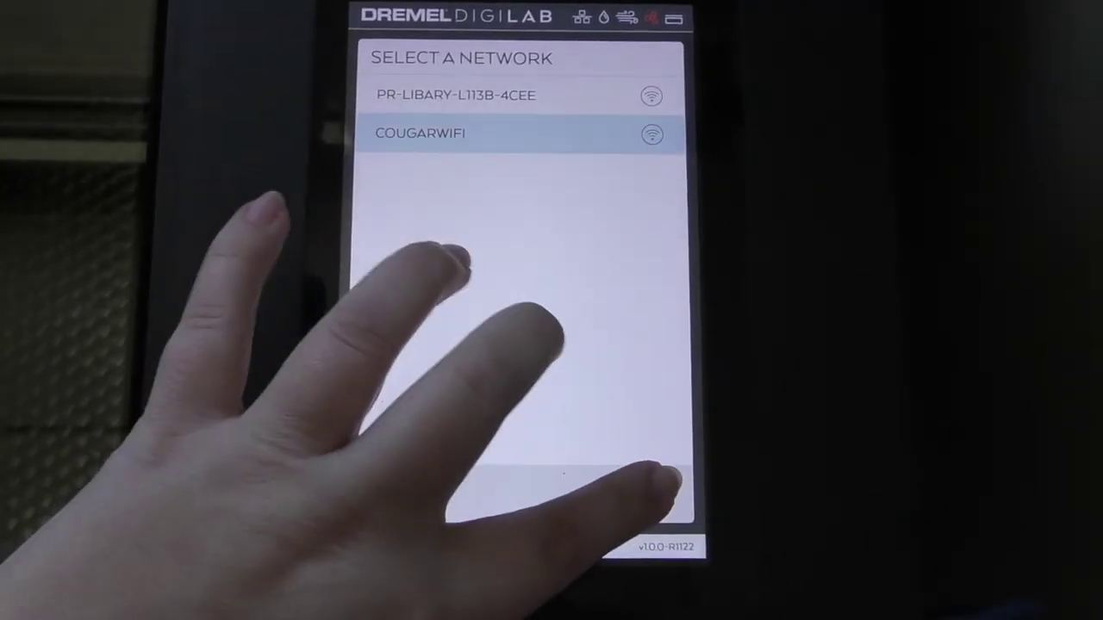
left_click(636, 512)
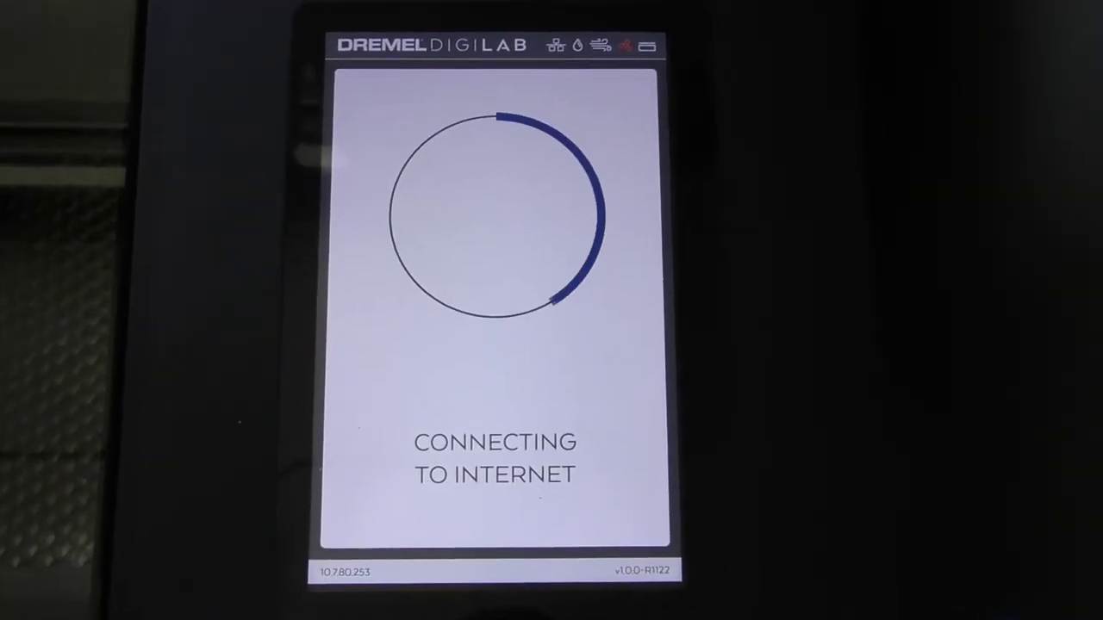
left_click(490, 479)
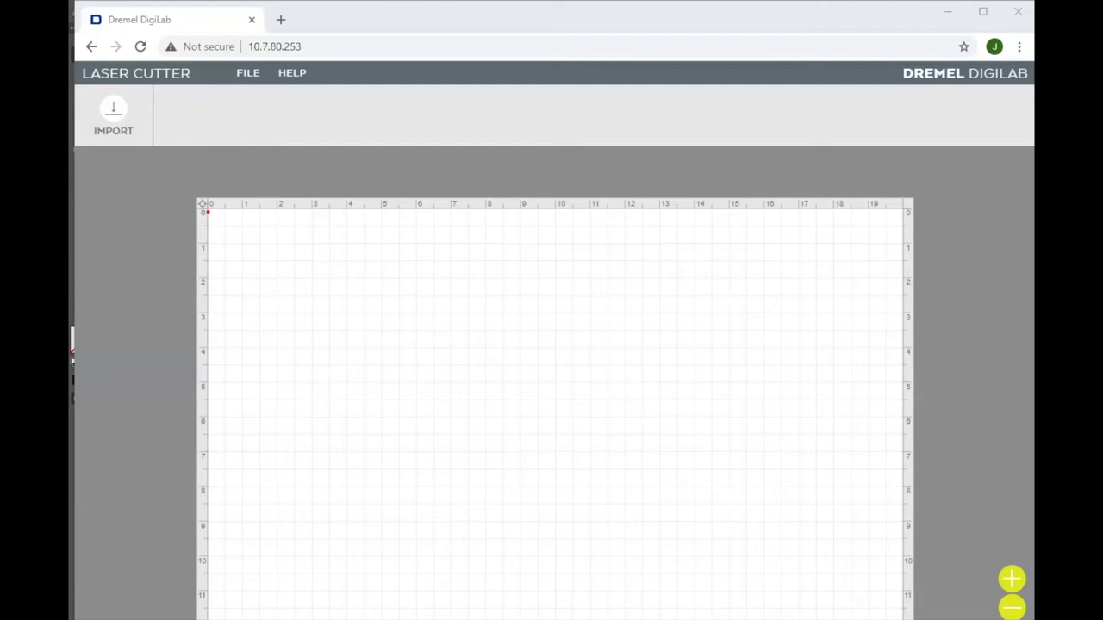
Upload wildflower3.pdf from Downloads through Import > File
mouse_move(128, 147)
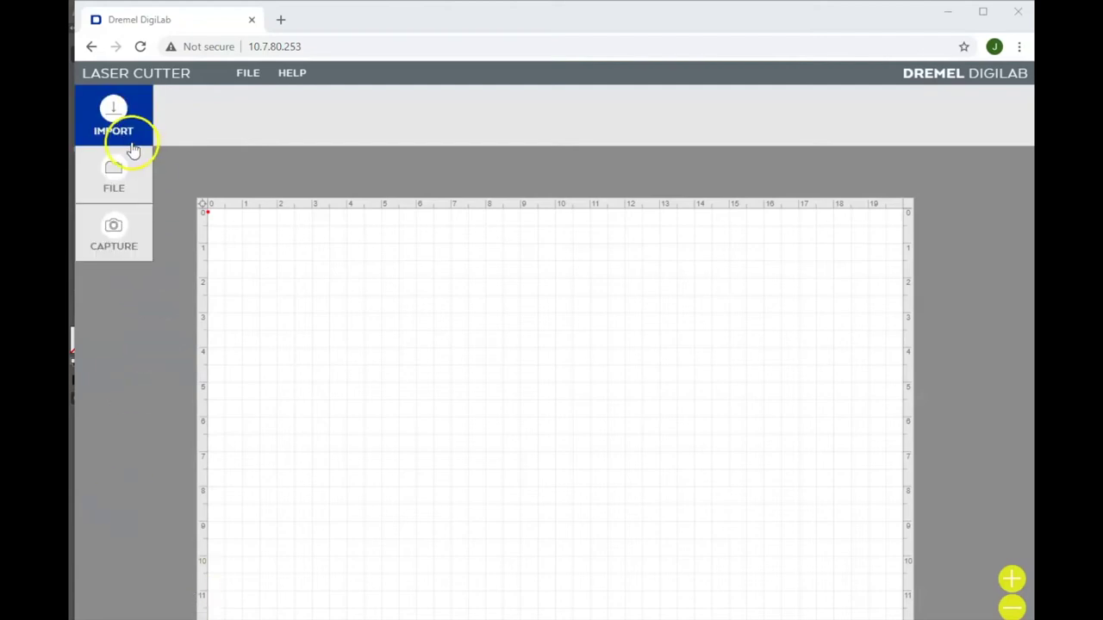
left_click(129, 168)
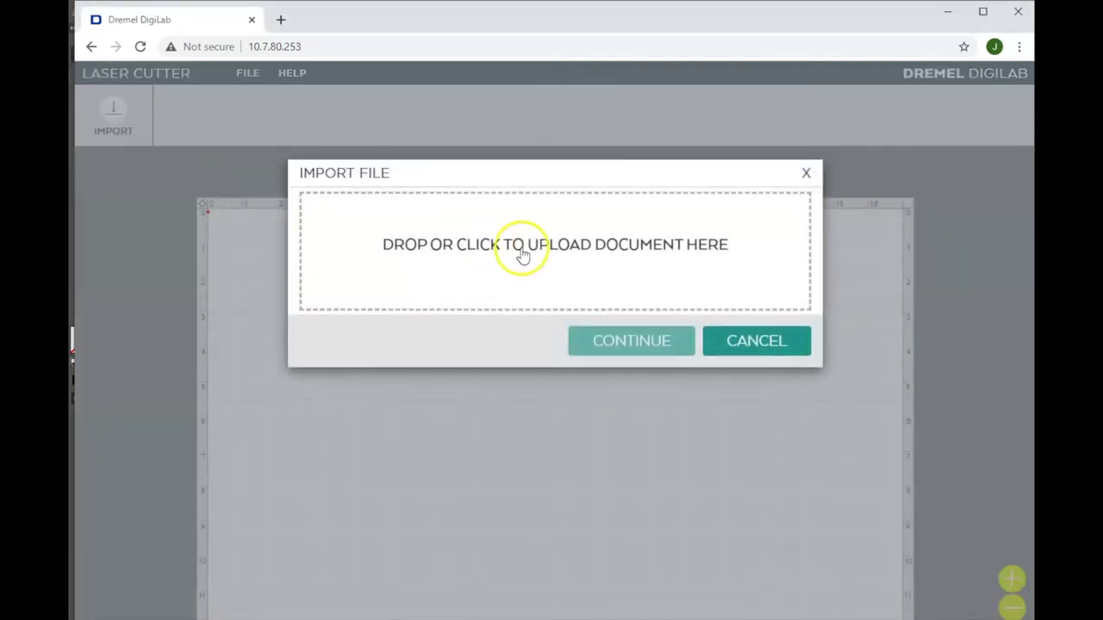
left_click(522, 250)
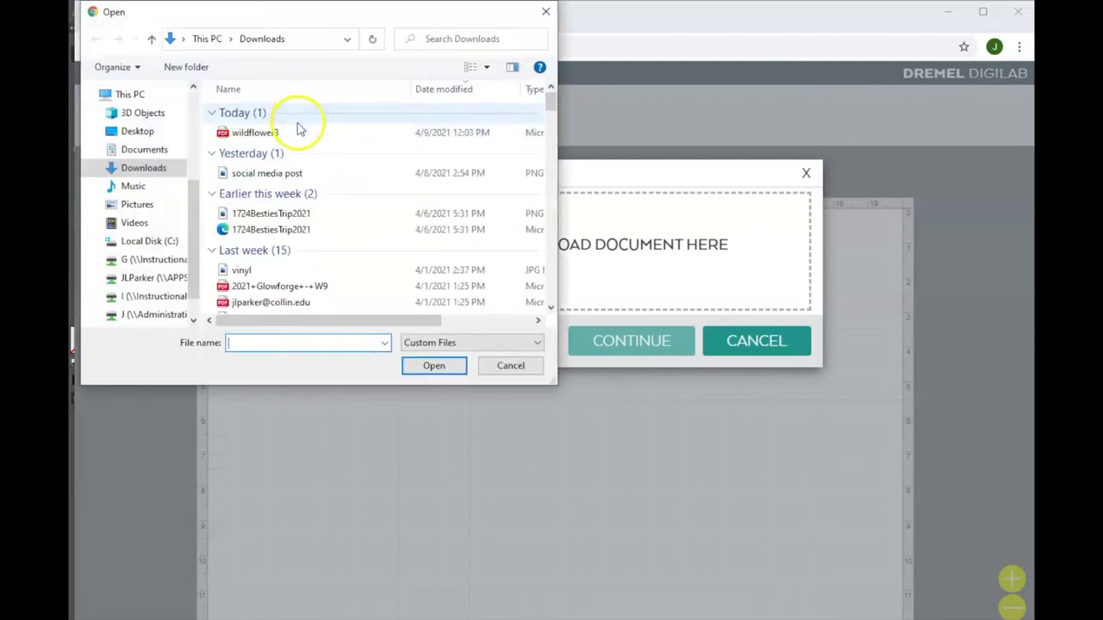
left_click(298, 132)
left_click(434, 368)
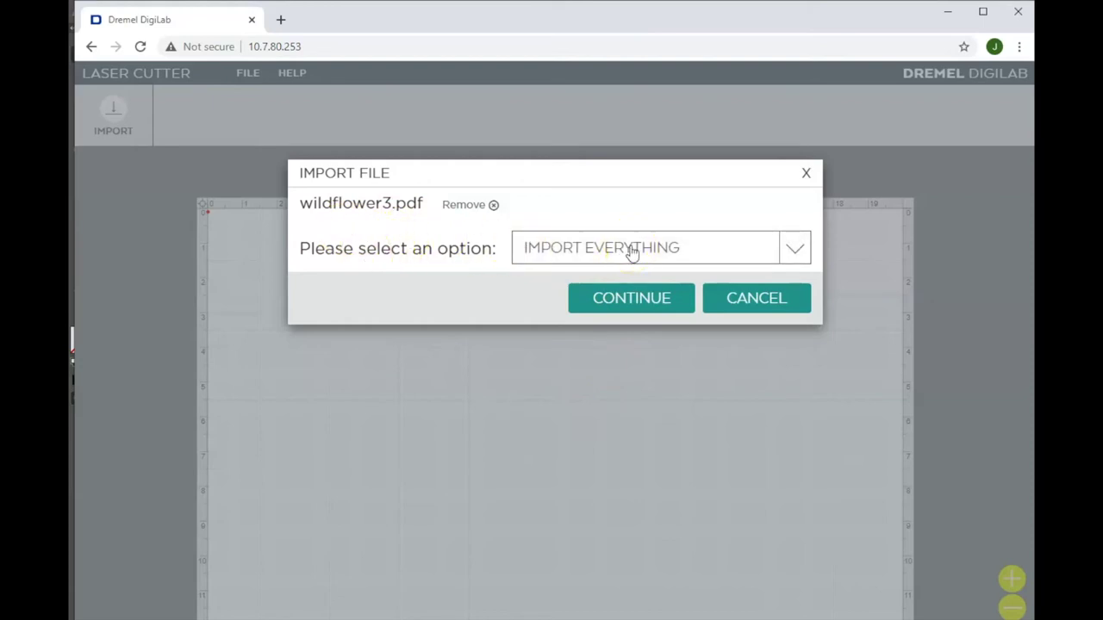
Import the file as cut lines only and dismiss the help tip
left_click(632, 250)
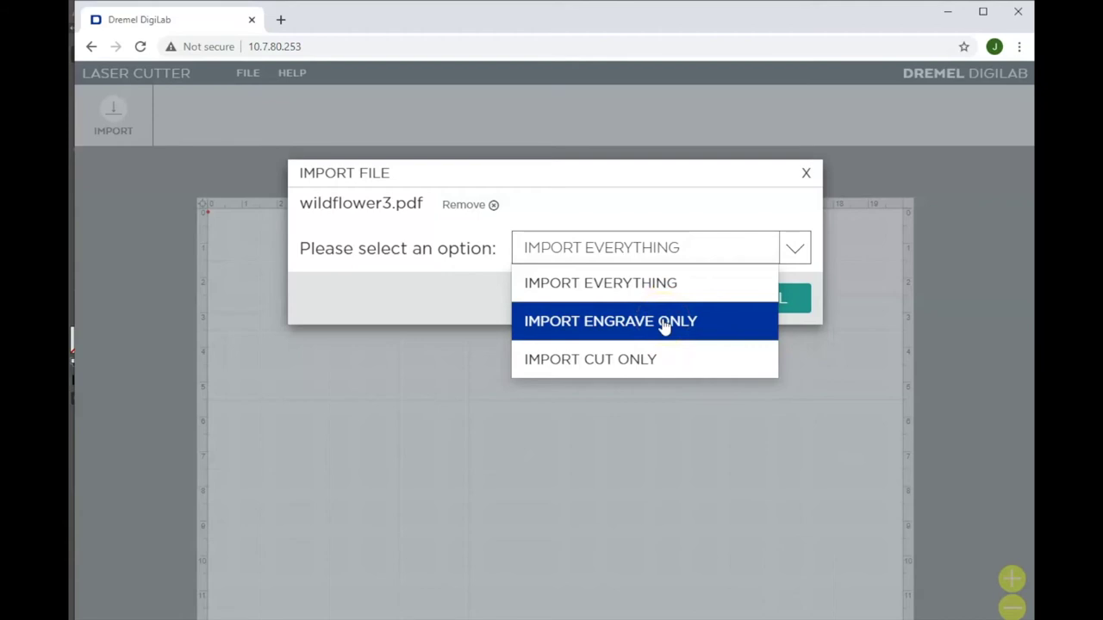
left_click(663, 360)
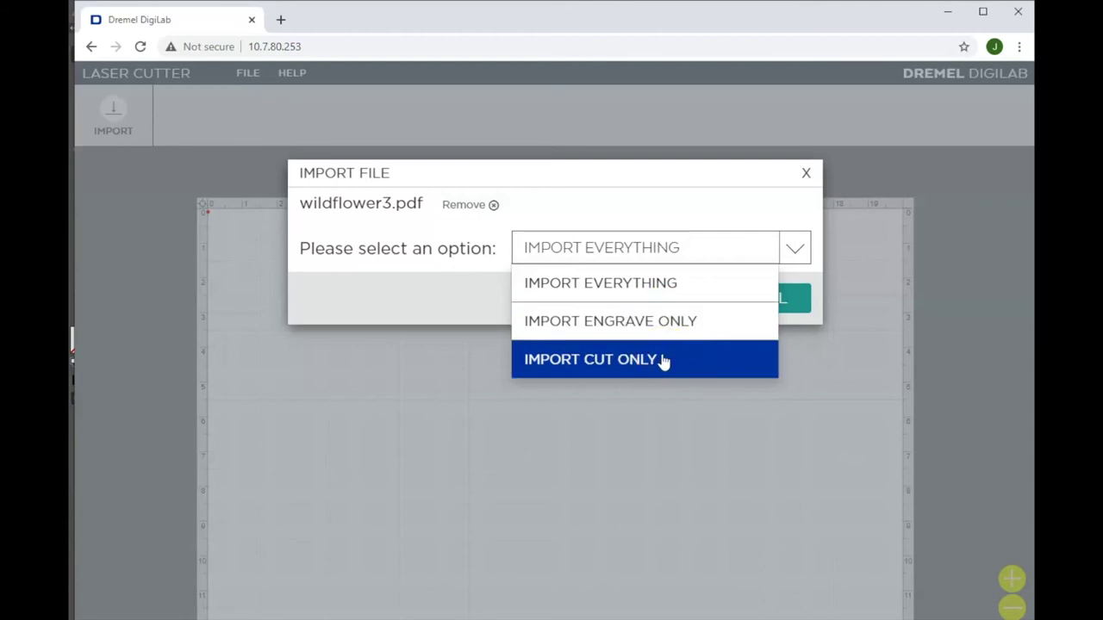
left_click(663, 360)
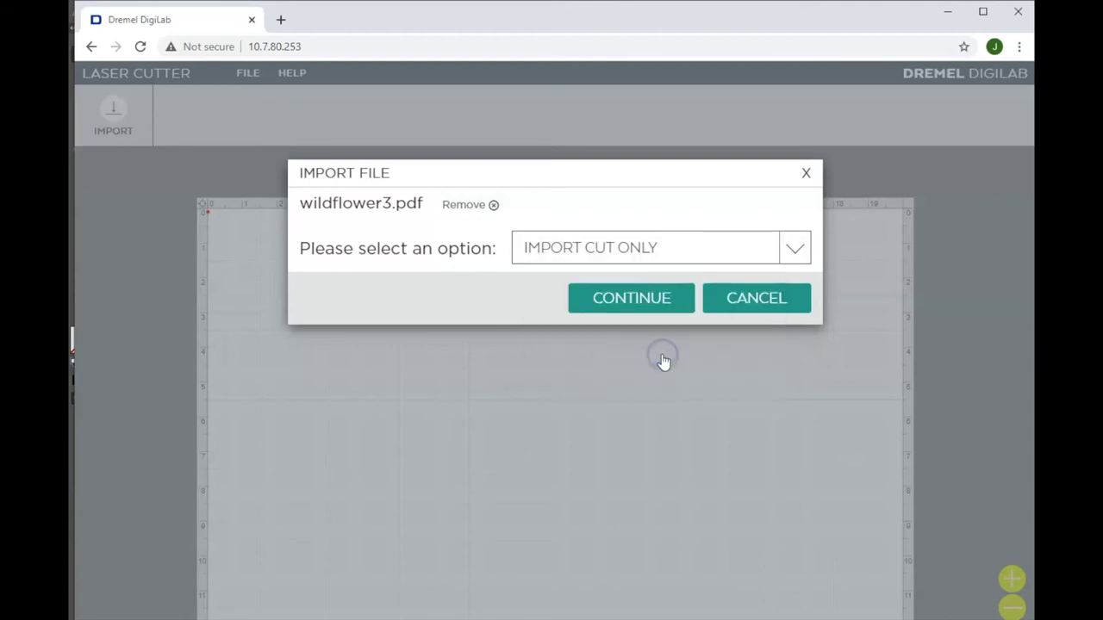
left_click(666, 293)
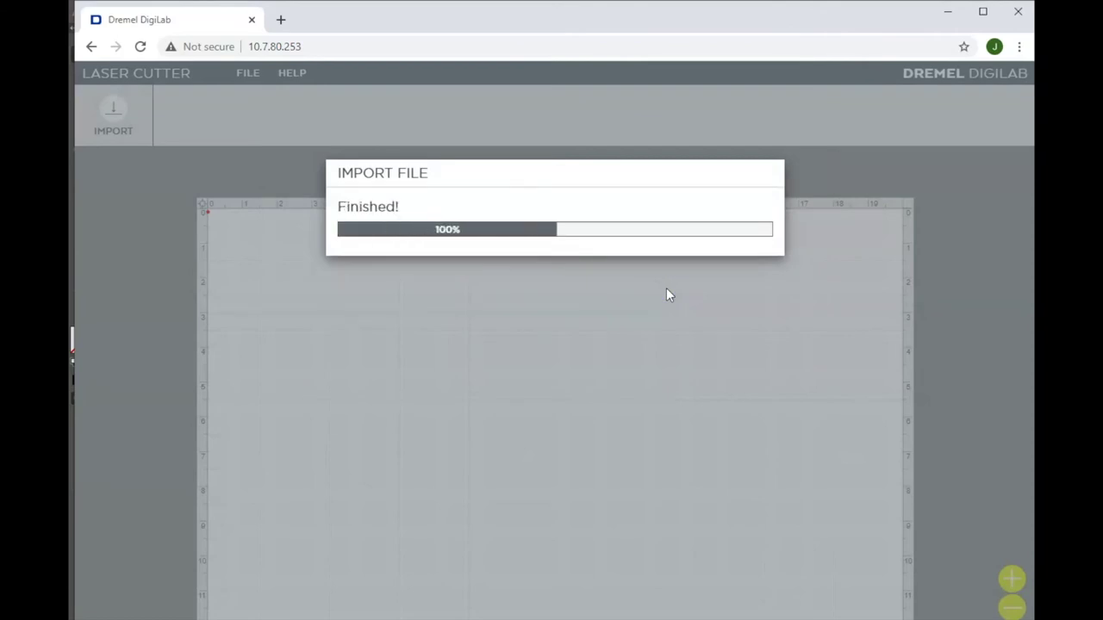
left_click(487, 211)
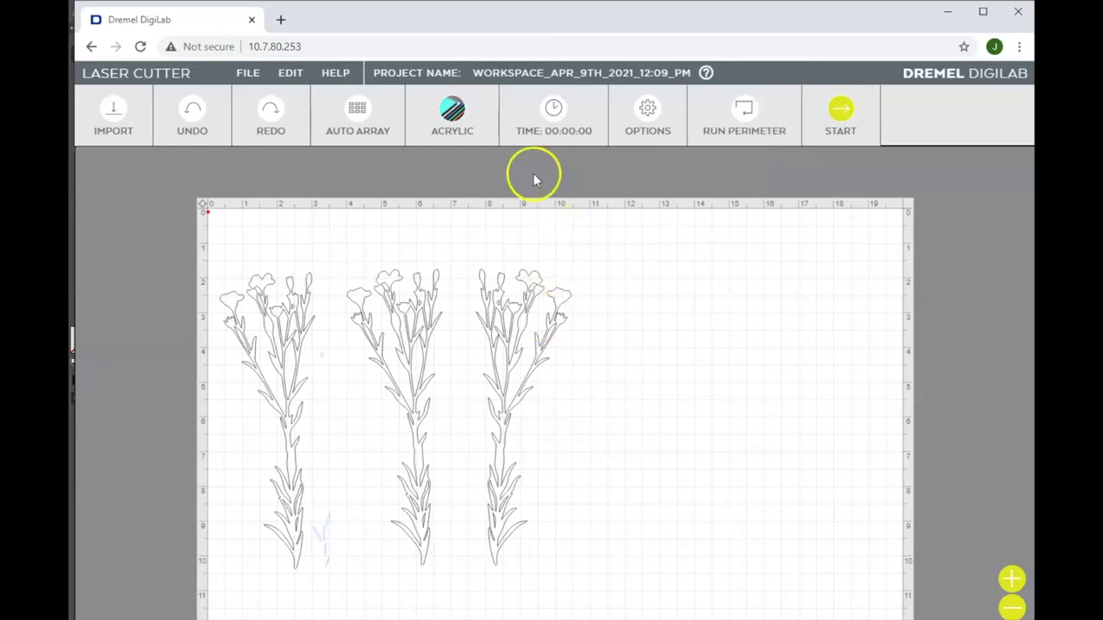
Set the material to 1/8" Birch Plywood
left_click(450, 121)
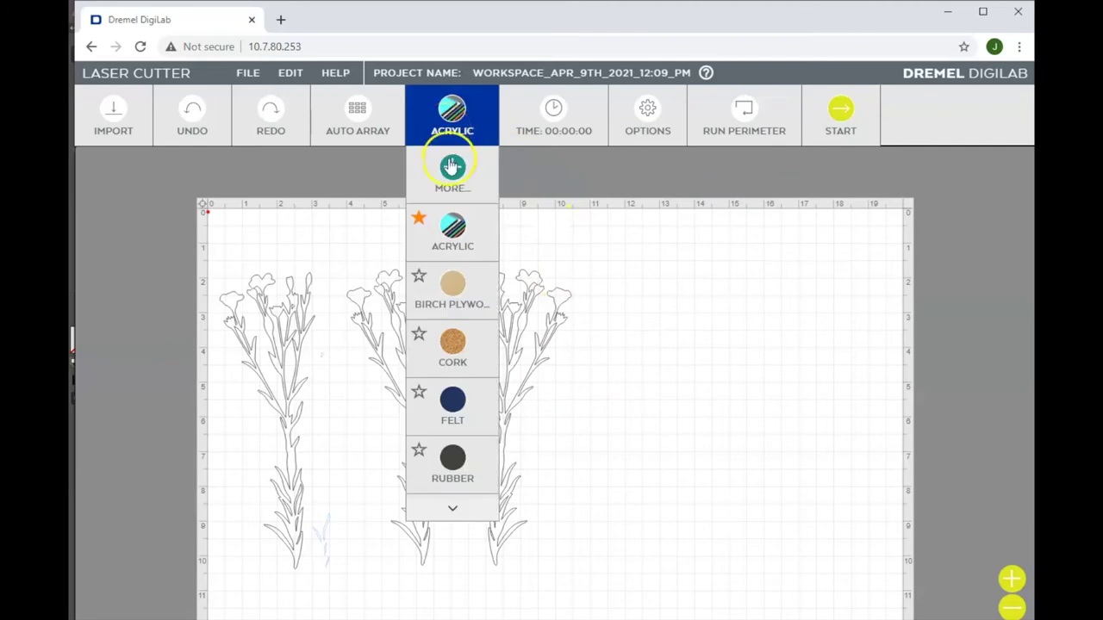
mouse_move(451, 283)
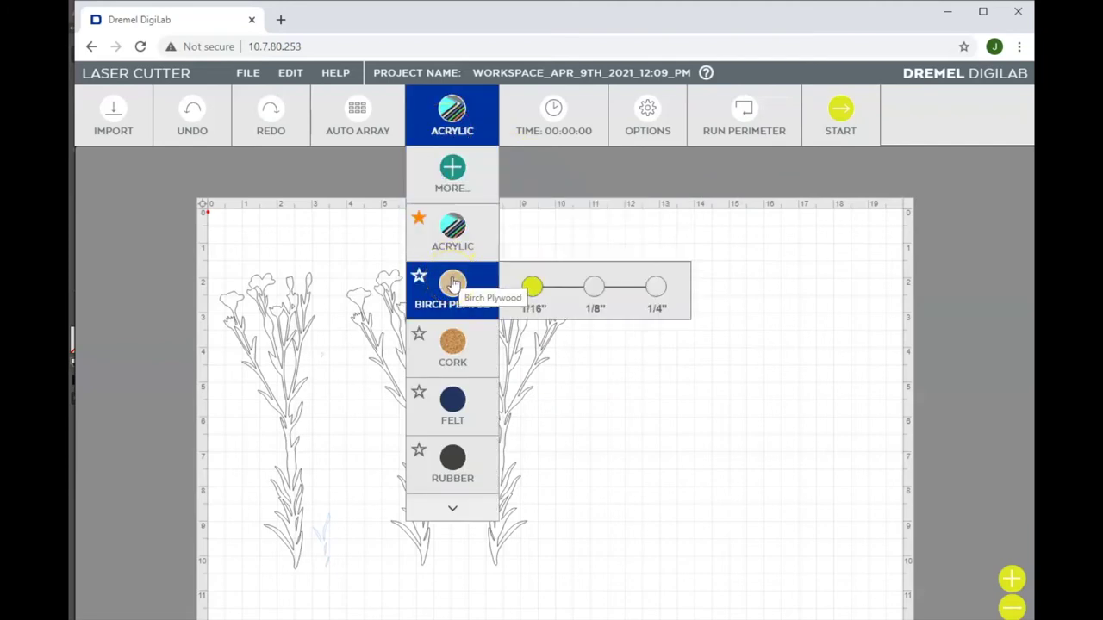
left_click(595, 288)
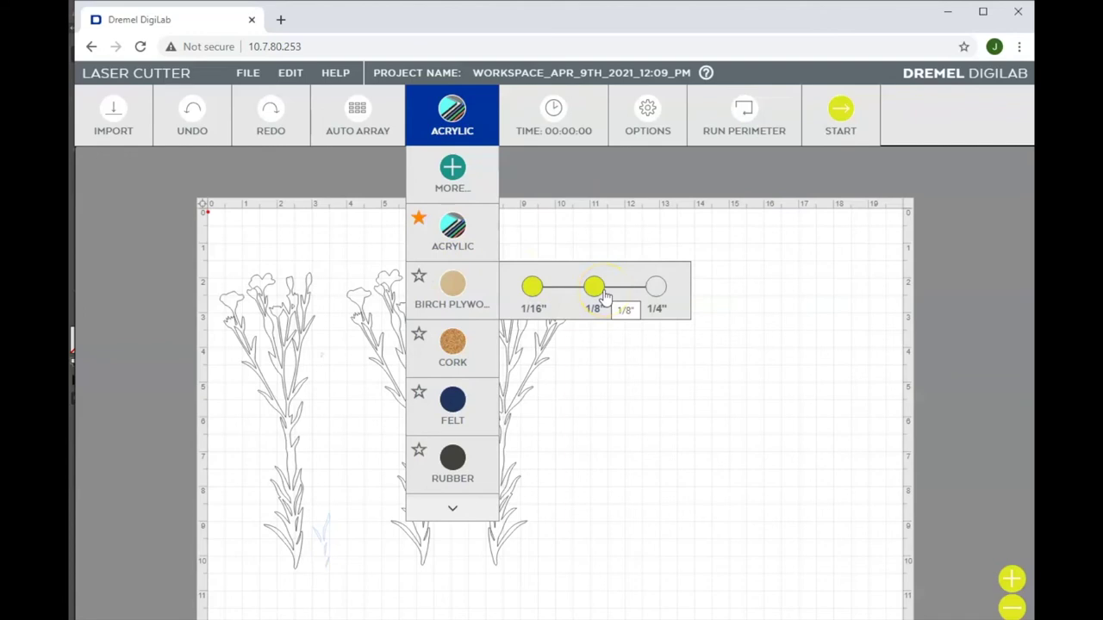
left_click(611, 381)
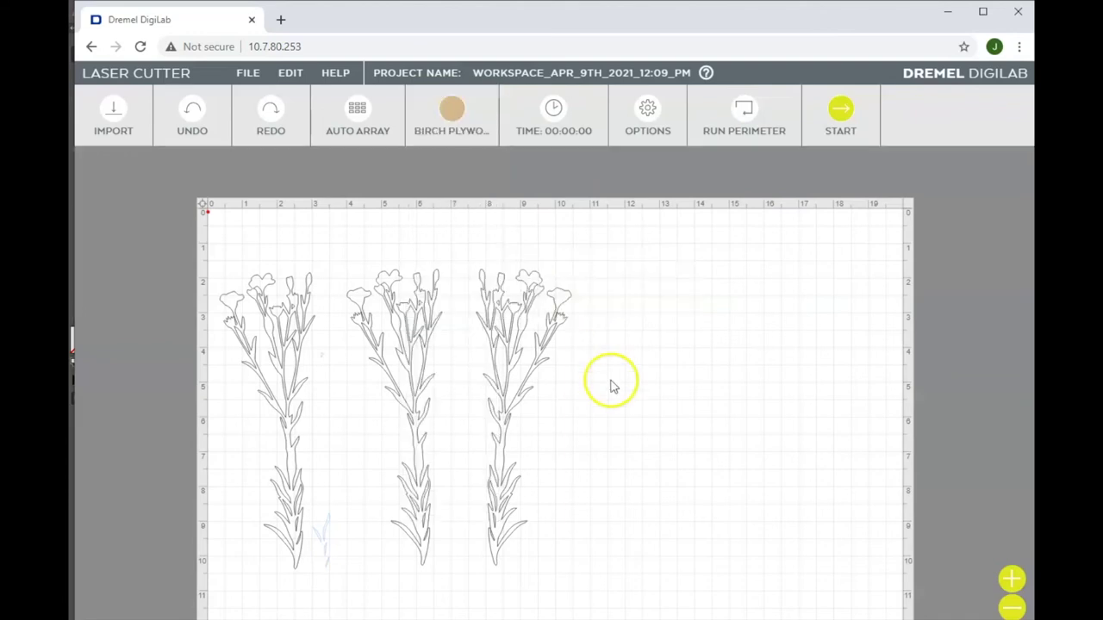
Keep the flower lines set to cut, raise cut depth and heat near maximum, and estimate job time
left_click(469, 313)
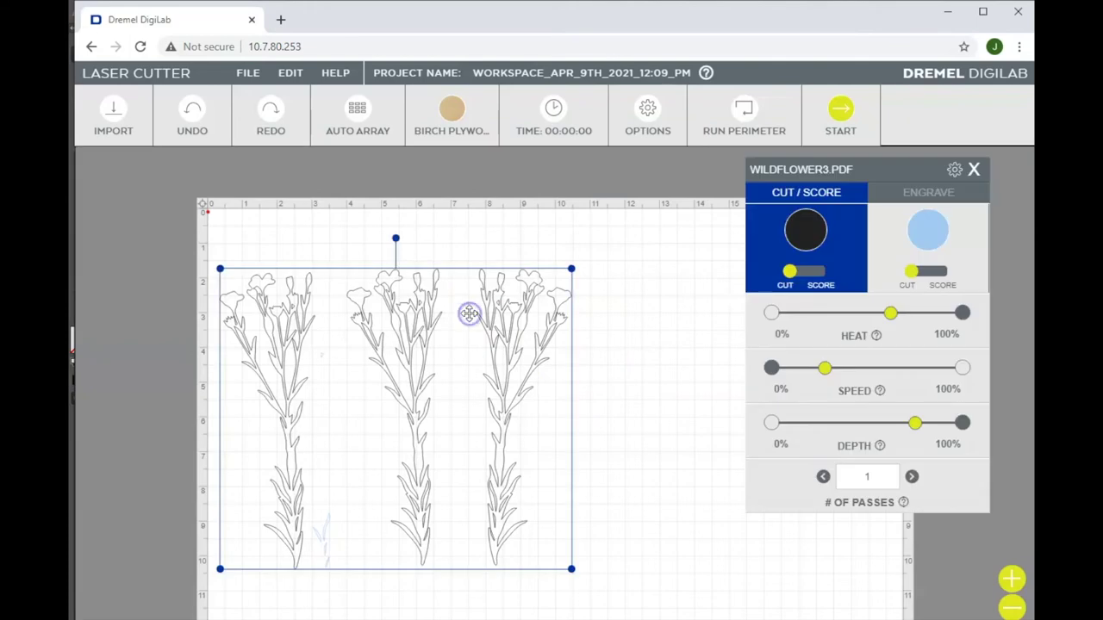
left_click(781, 291)
left_click_drag(915, 422, 947, 422)
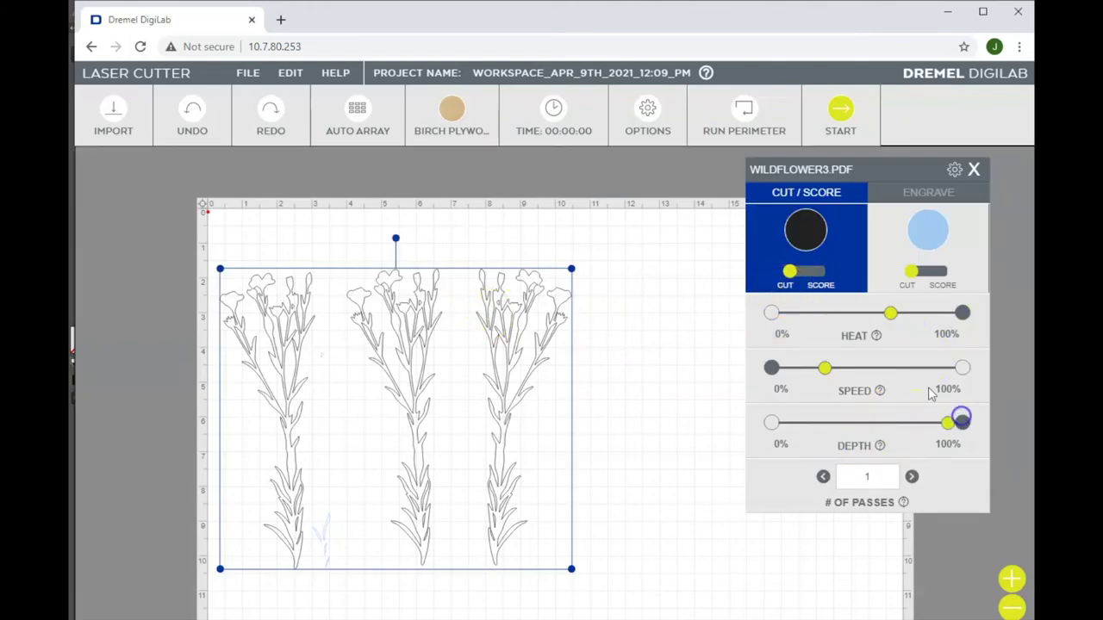
left_click_drag(892, 313, 922, 316)
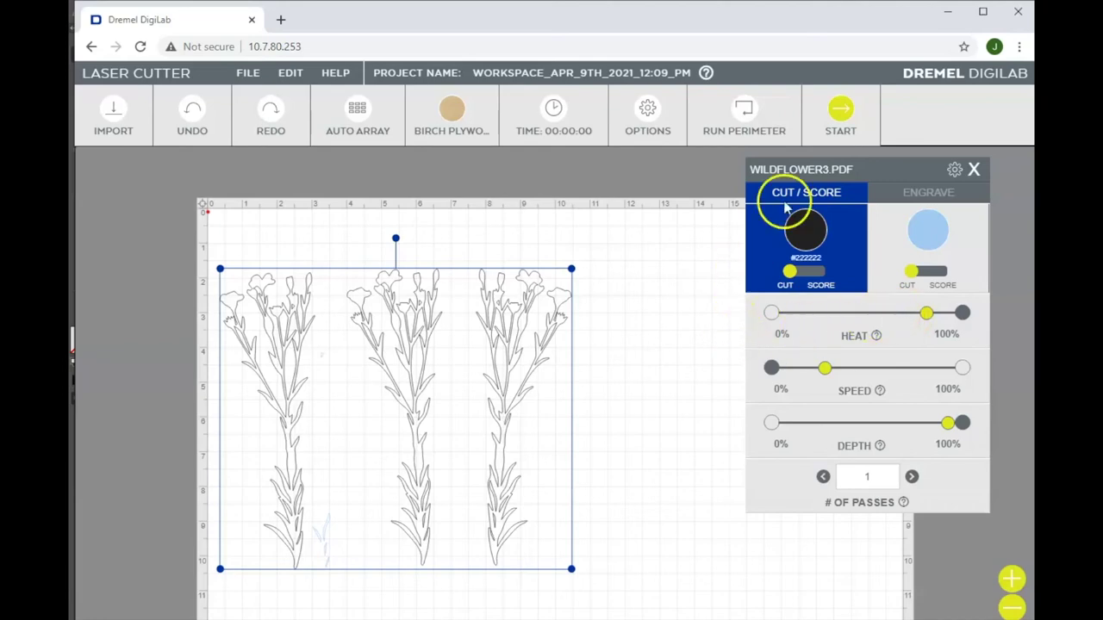
left_click(697, 169)
left_click(551, 137)
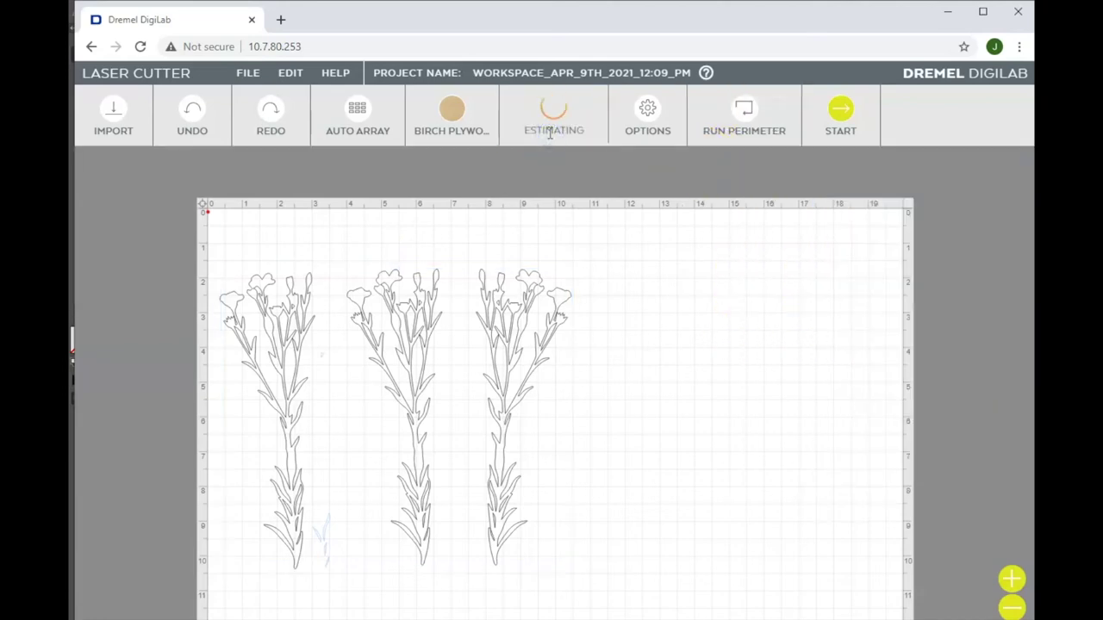
Estimate the wildflower3.pdf birch plywood job at 00:16:13 and open its Job Preview
left_click(577, 142)
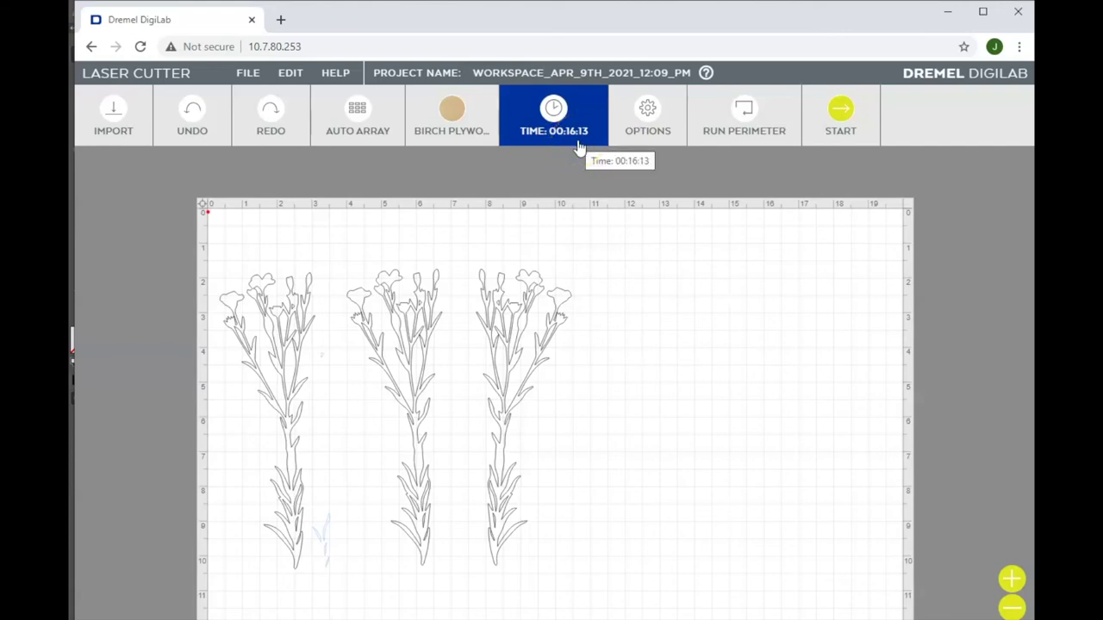
left_click(850, 136)
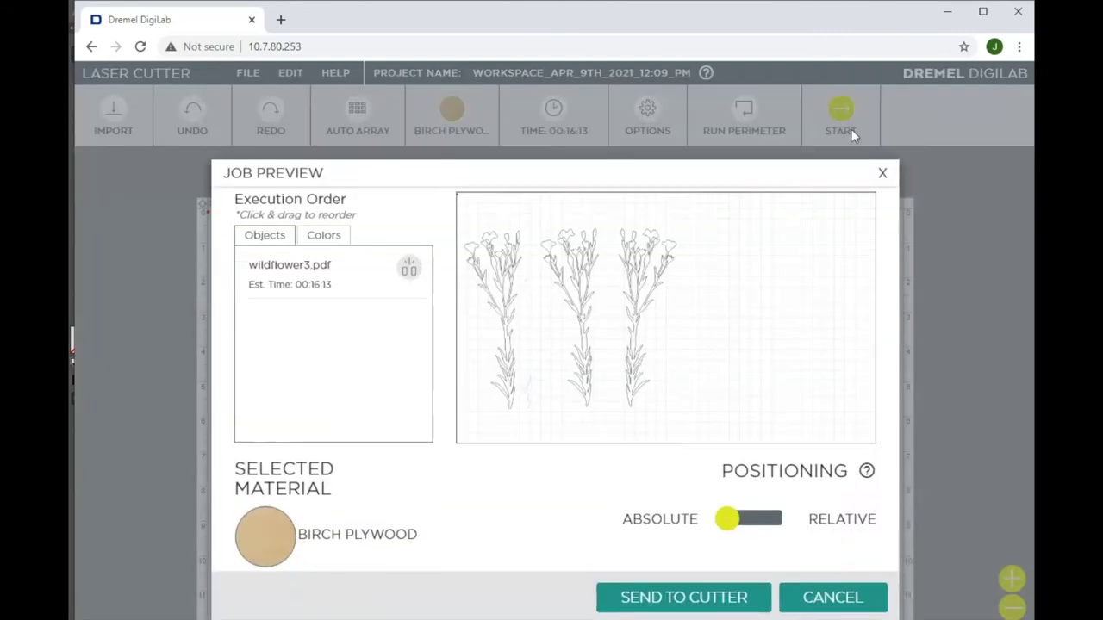